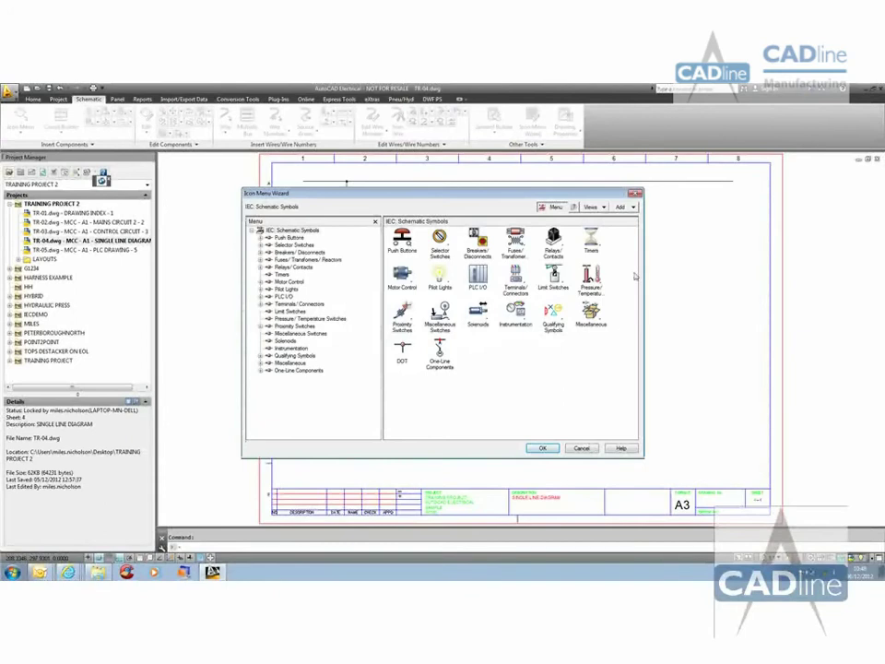
Step: Add a new submenu named Block Diagram Symbols to the IEC schematic symbols icon menu
{"action": "left_click", "coordinate": [622, 206]}
{"action": "left_click", "coordinate": [640, 249]}
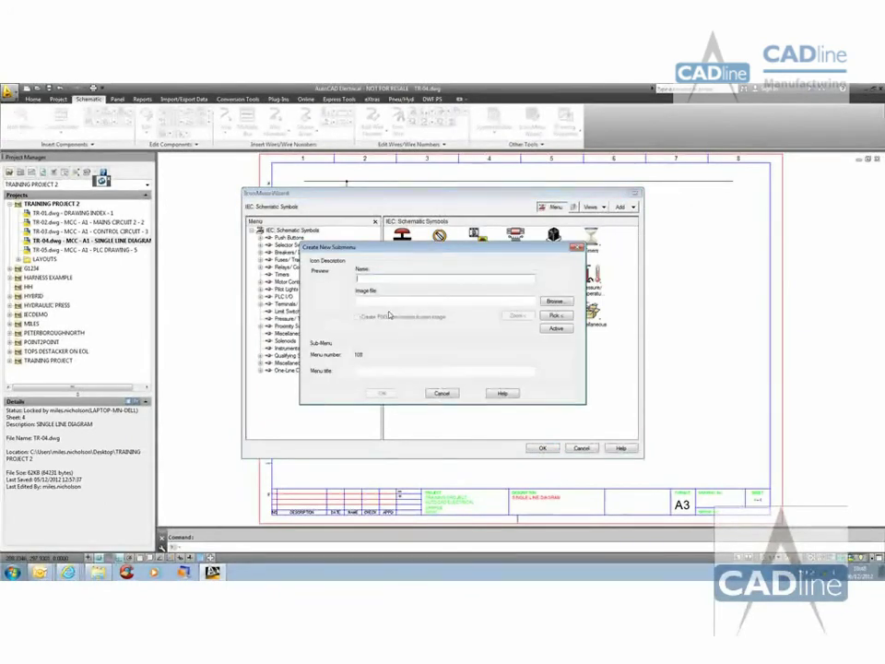
{"action": "type", "text": "M"}
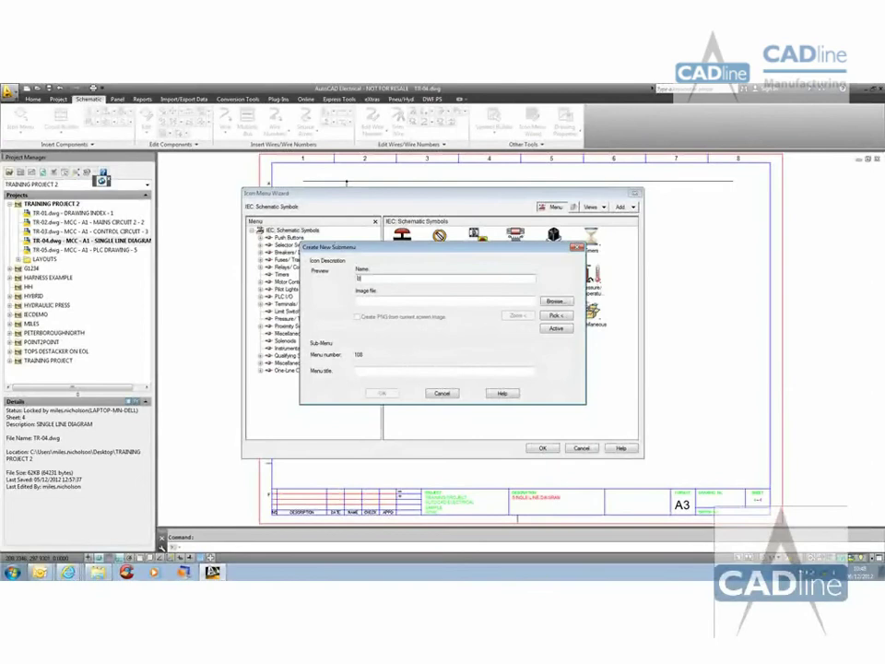
{"action": "type", "text": "lock Diagram Symbols"}
{"action": "left_click", "coordinate": [516, 298]}
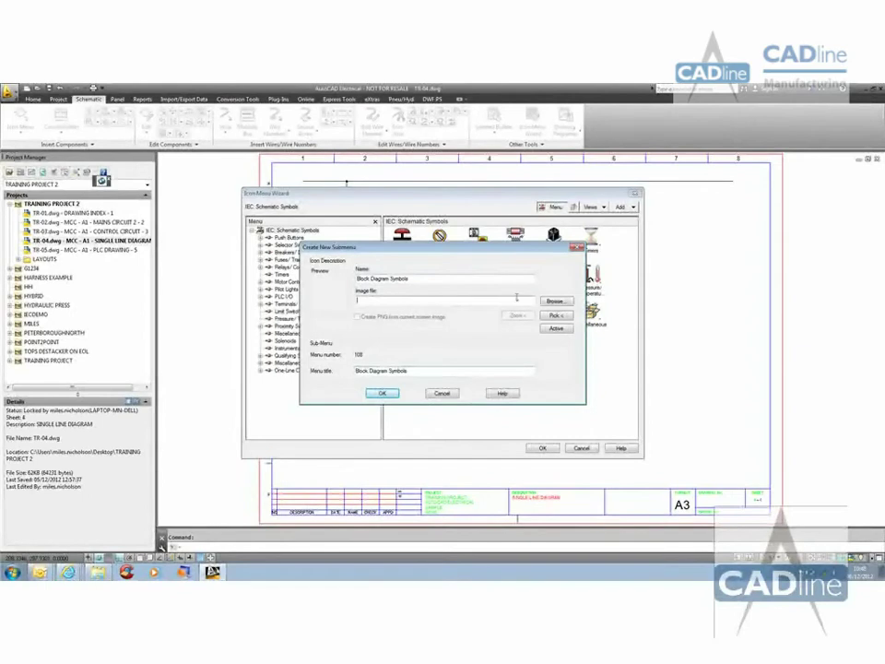
{"action": "key", "text": "Return"}
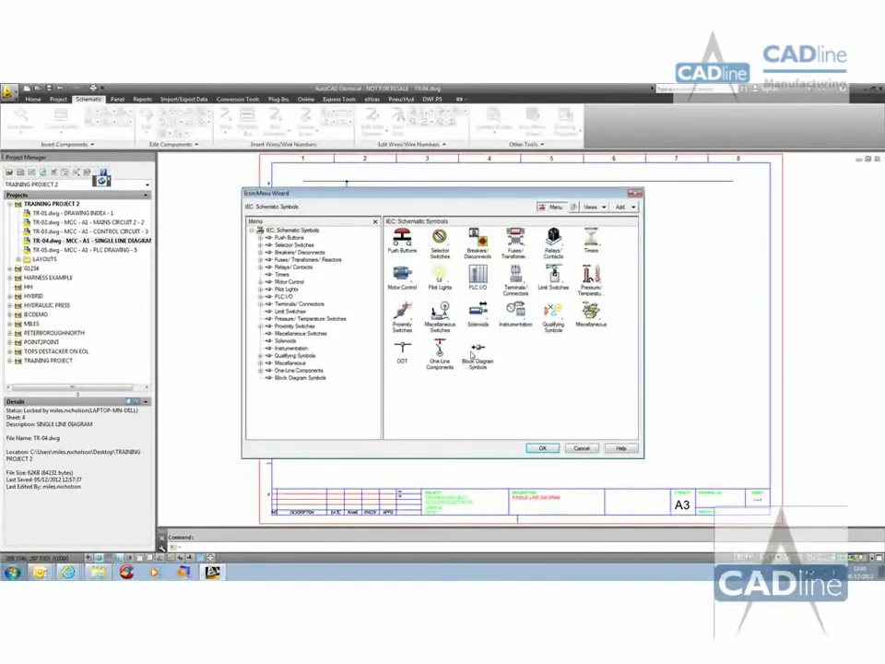
Step: Look into the Block Diagram Symbols and One-Line Components submenus, and close the icon menu wizard
{"action": "double_click", "coordinate": [478, 353]}
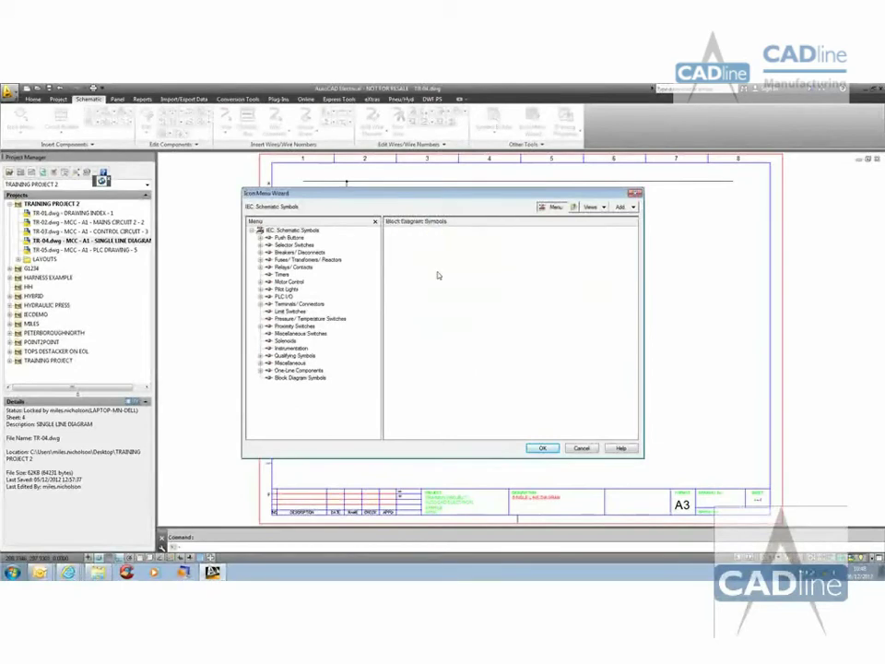
{"action": "left_click", "coordinate": [574, 208]}
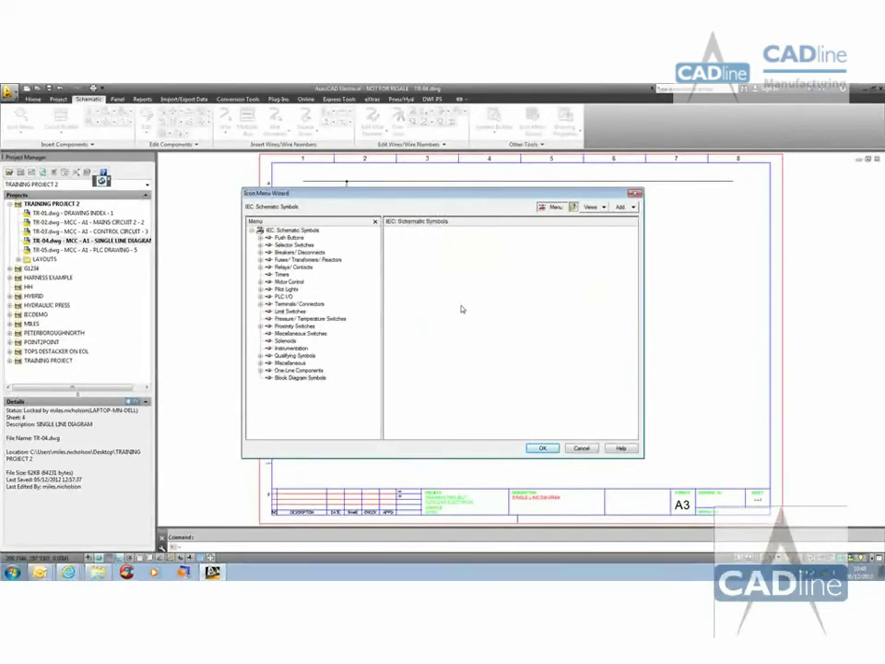
{"action": "left_click", "coordinate": [441, 352]}
{"action": "double_click", "coordinate": [440, 352]}
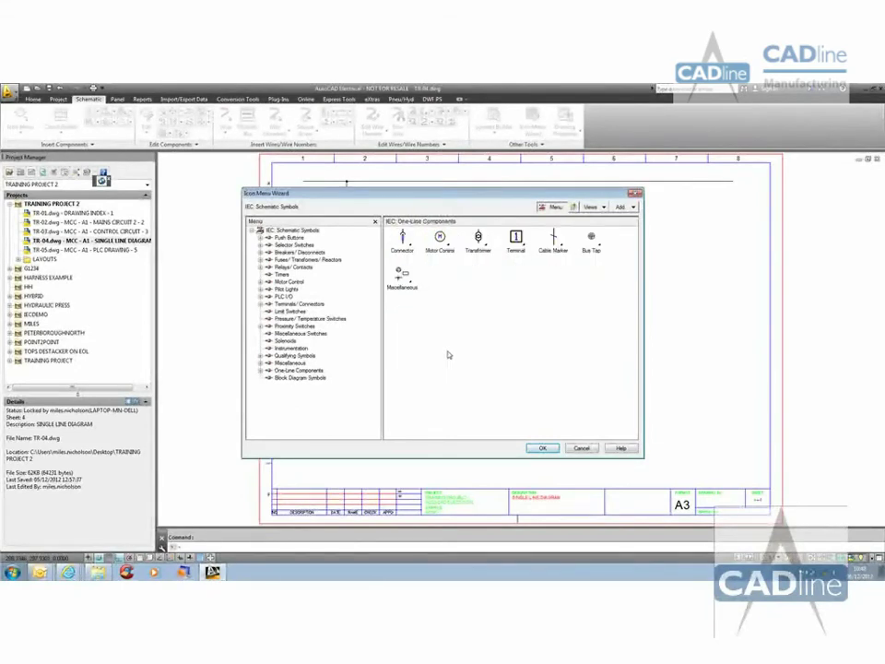
{"action": "left_click", "coordinate": [582, 448]}
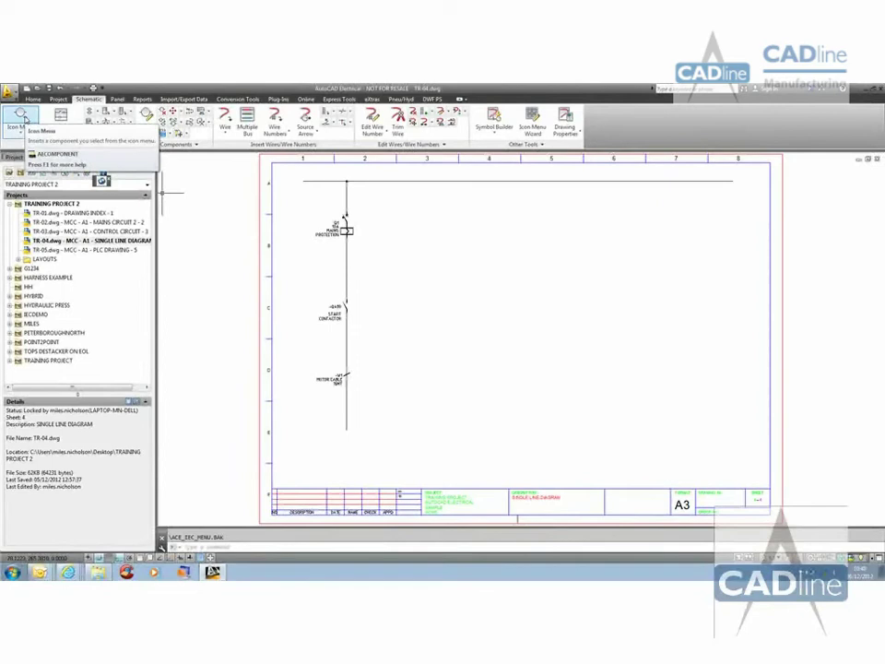
Step: Insert a motor symbol from the one-line motor control components at the lower end of the vertical wire, below the motor cable
{"action": "left_click", "coordinate": [26, 120]}
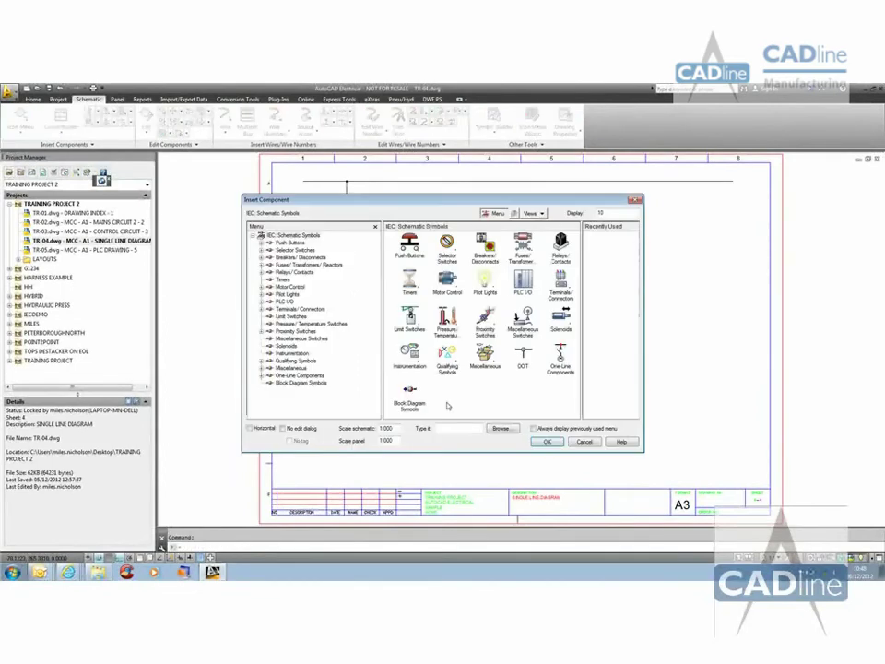
{"action": "left_click", "coordinate": [561, 356]}
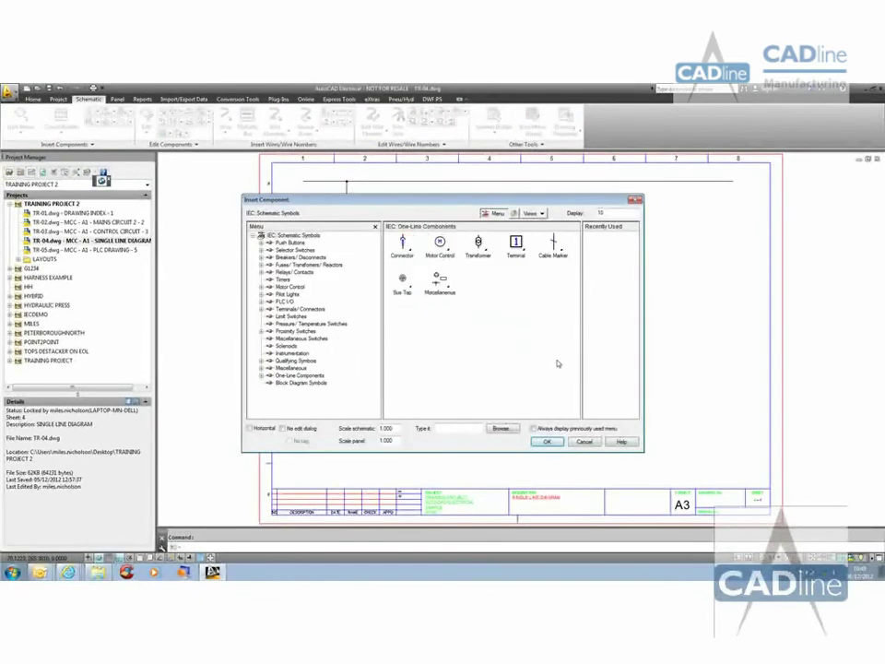
{"action": "left_click", "coordinate": [440, 247]}
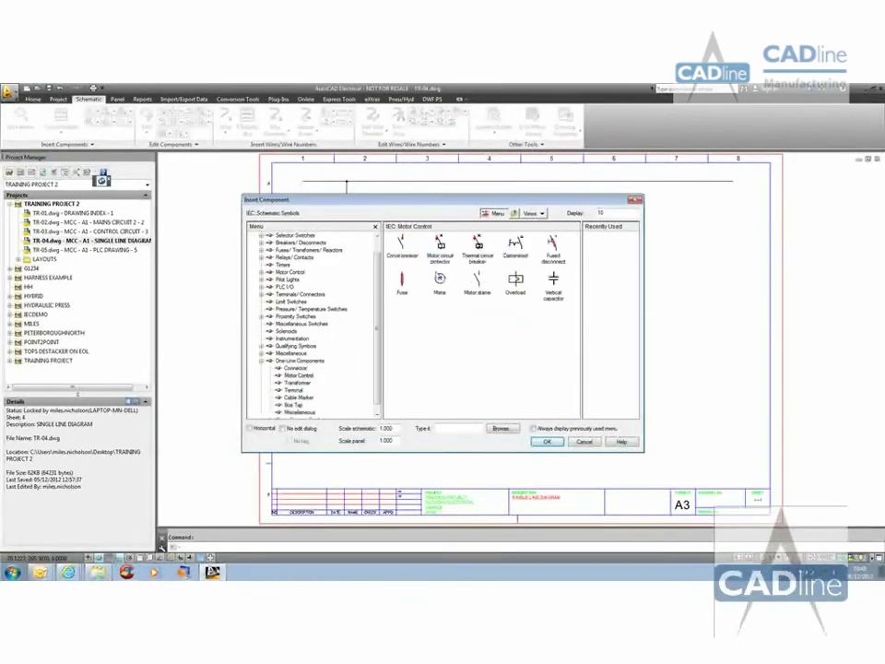
{"action": "left_click", "coordinate": [439, 280]}
{"action": "left_click", "coordinate": [346, 423]}
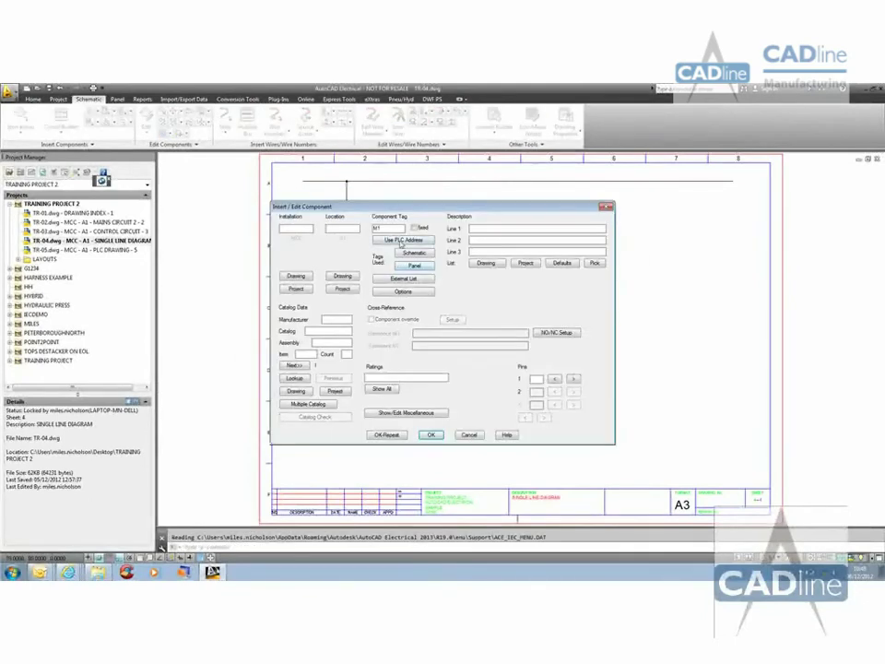
Step: Copy tag M1 with its description, catalog, installation/location and rating values from the existing schematic motor to the new symbol
{"action": "left_click", "coordinate": [414, 252]}
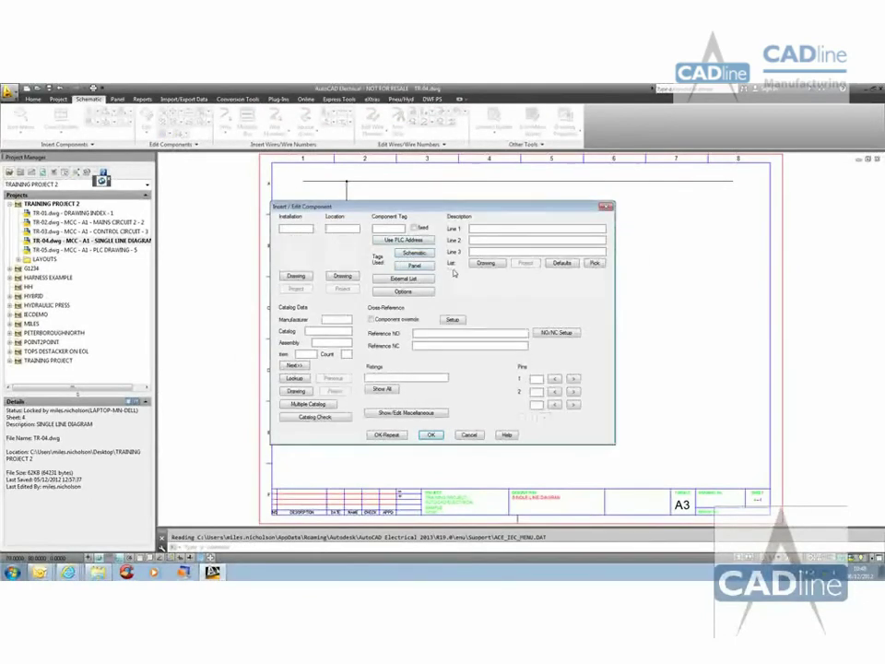
{"action": "left_click", "coordinate": [359, 263]}
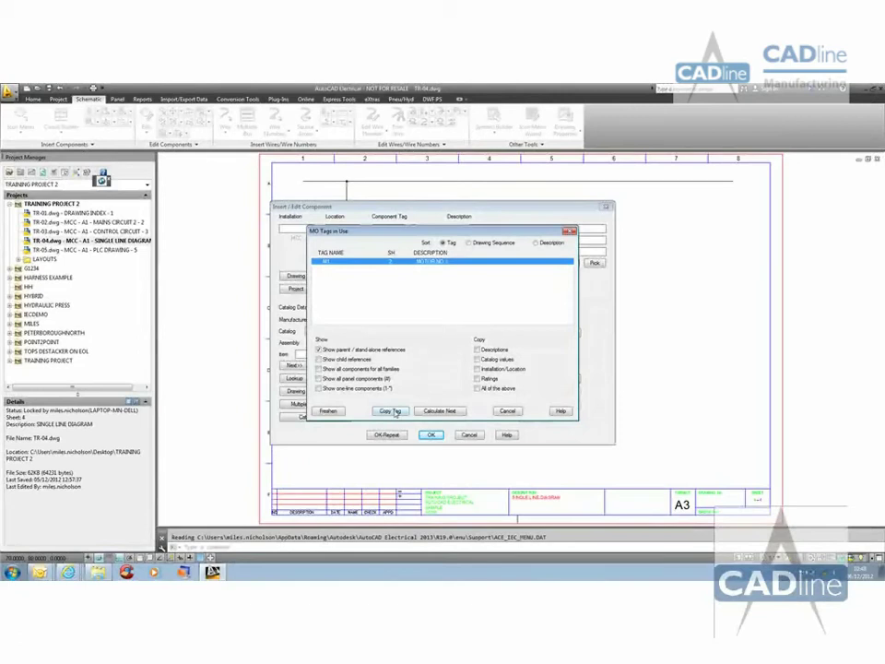
{"action": "left_click", "coordinate": [477, 388]}
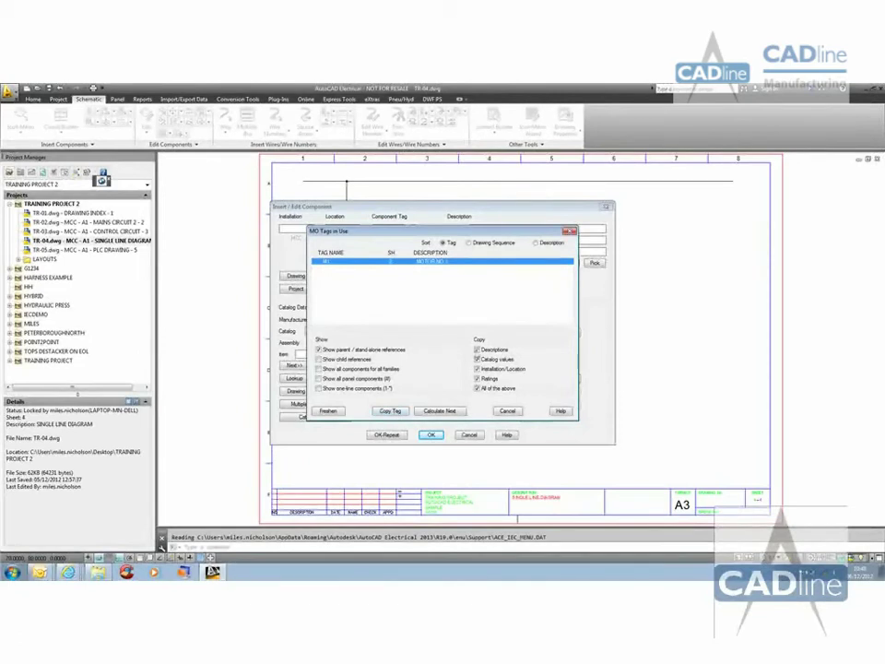
{"action": "left_click", "coordinate": [403, 412]}
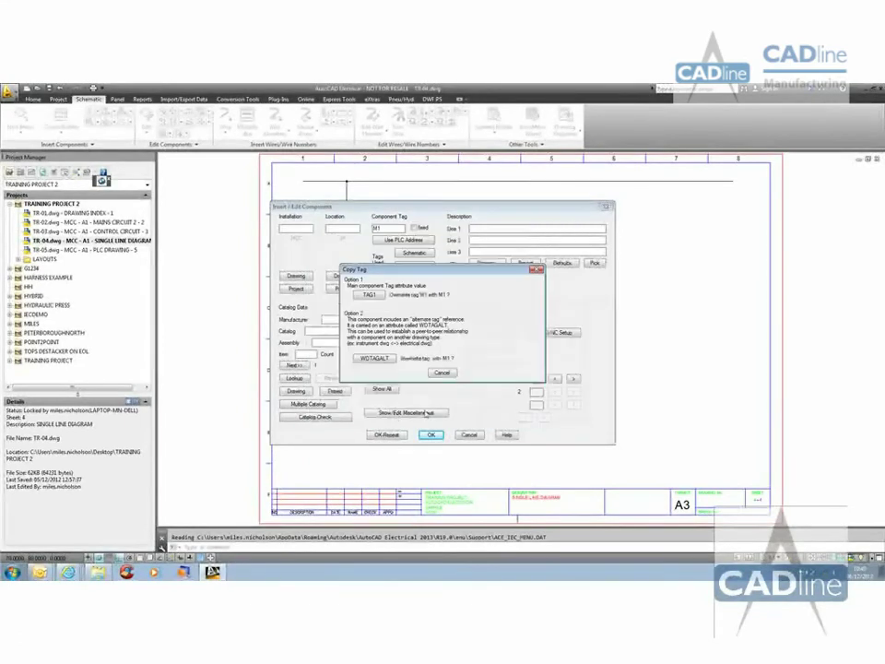
{"action": "left_click", "coordinate": [431, 436]}
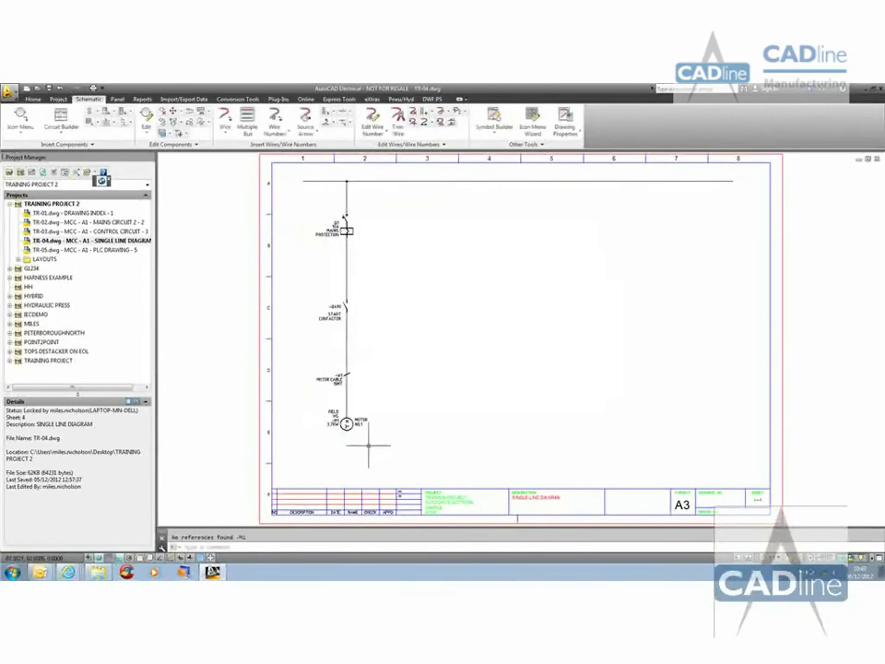
Step: Surf the references of motor M1 and go to its occurrence on sheet 2, saving the current drawing
{"action": "scroll", "coordinate": [362, 434], "scroll_direction": "up", "scroll_amount": 4}
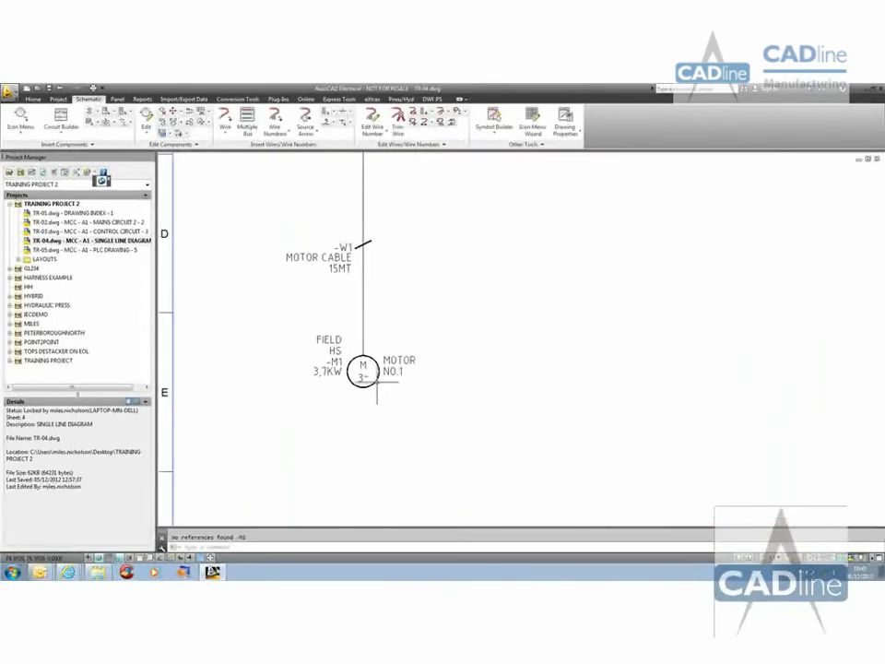
{"action": "left_click", "coordinate": [376, 384]}
{"action": "right_click", "coordinate": [376, 384]}
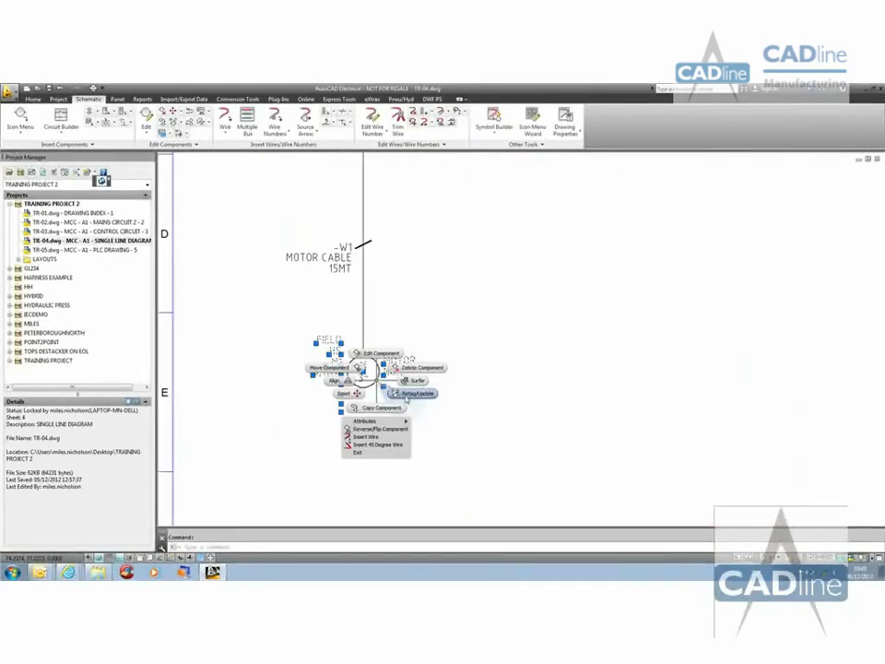
{"action": "key", "text": "Escape"}
{"action": "key", "text": "Escape"}
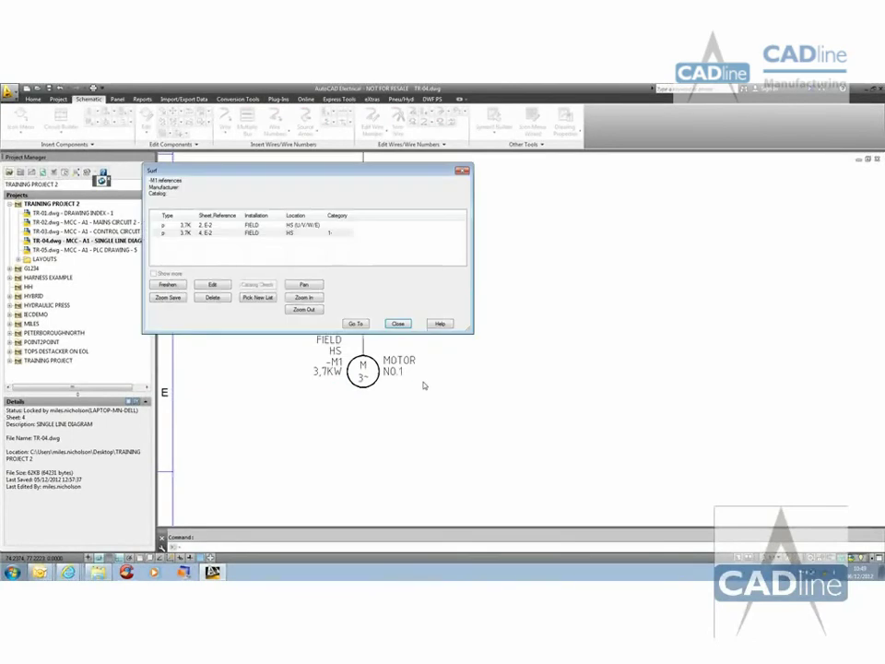
{"action": "left_click", "coordinate": [272, 234]}
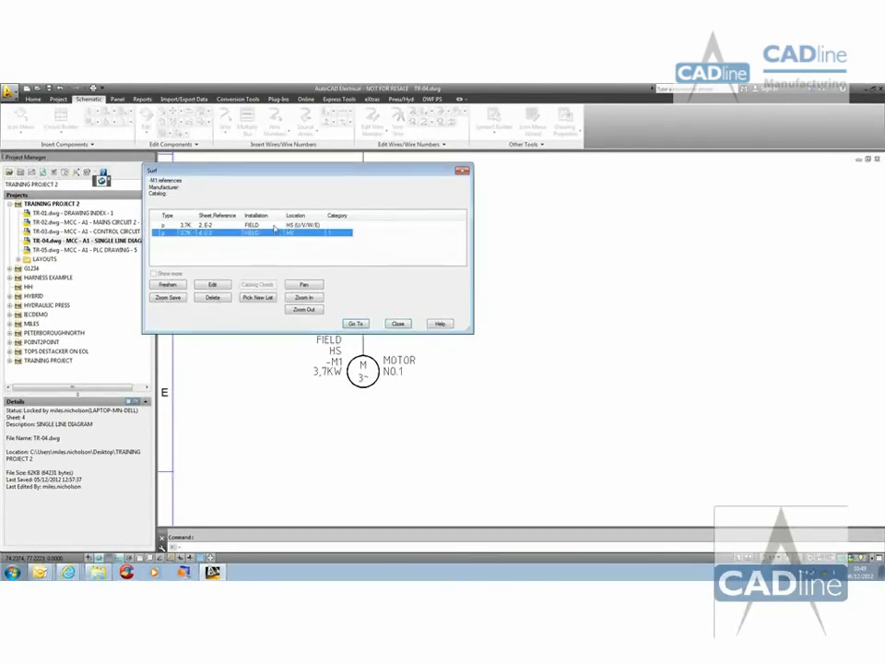
{"action": "double_click", "coordinate": [273, 226]}
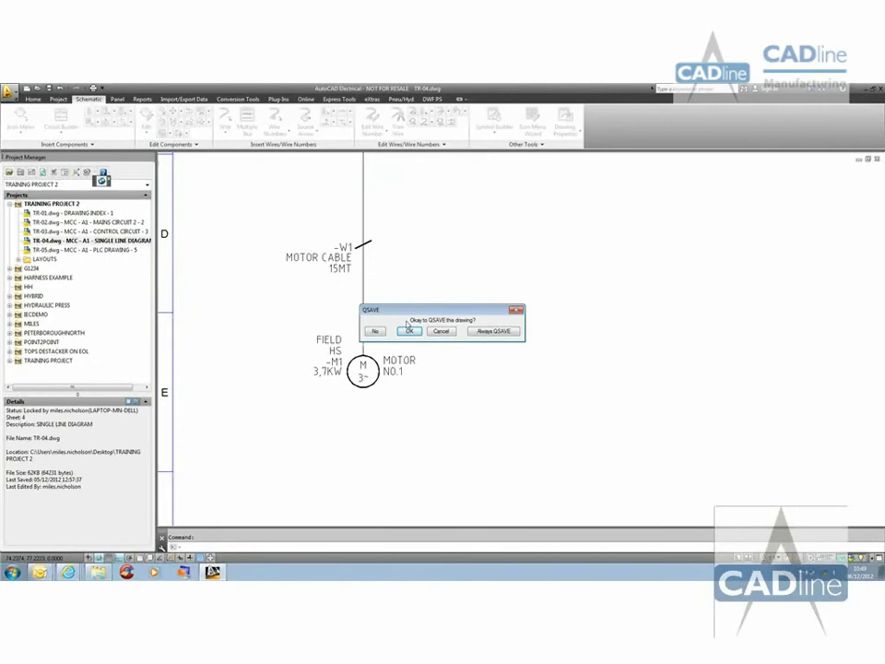
{"action": "left_click", "coordinate": [411, 332]}
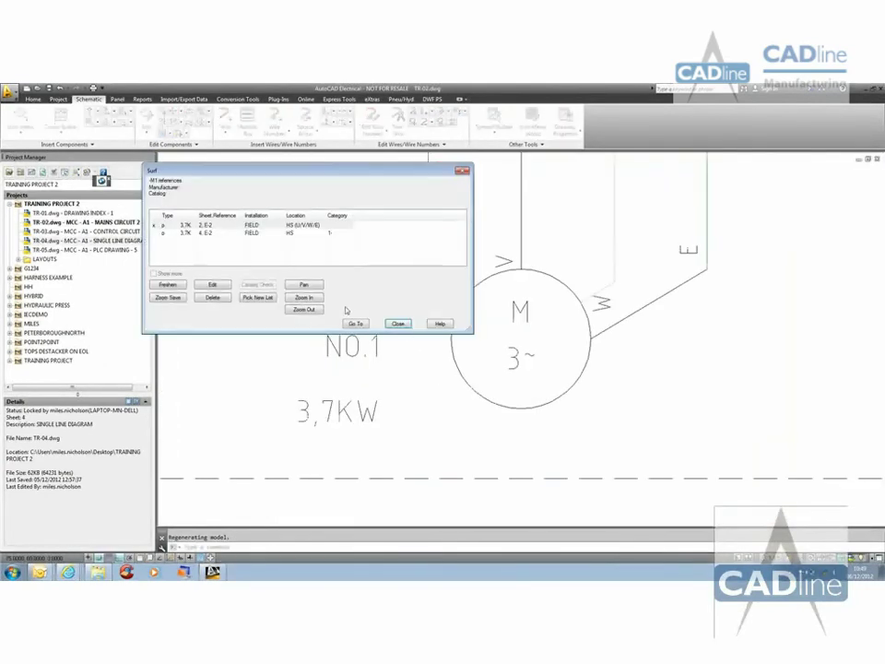
Step: Surf back to the one-line motor on sheet 4 and close the reference list
{"action": "left_click", "coordinate": [289, 233]}
{"action": "double_click", "coordinate": [288, 234]}
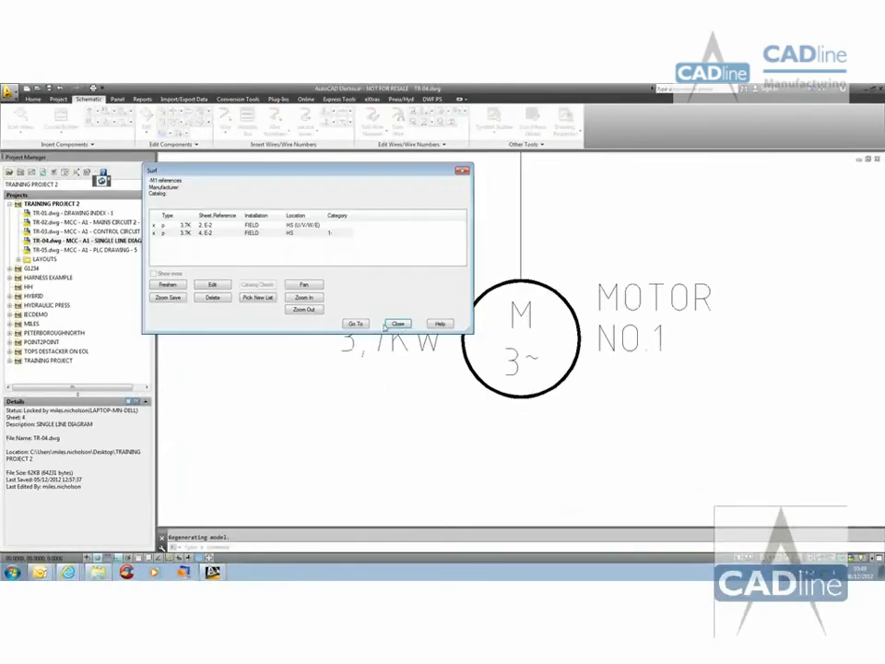
{"action": "left_click", "coordinate": [395, 324]}
Step: Copy the one-line motor symbol horizontally into the empty area to its right
{"action": "scroll", "coordinate": [507, 327], "scroll_direction": "down", "scroll_amount": 1}
{"action": "middle_click_drag", "start_coordinate": [507, 328], "coordinate": [345, 346]}
{"action": "scroll", "coordinate": [345, 348], "scroll_direction": "down", "scroll_amount": 1}
{"action": "scroll", "coordinate": [347, 349], "scroll_direction": "down", "scroll_amount": 1}
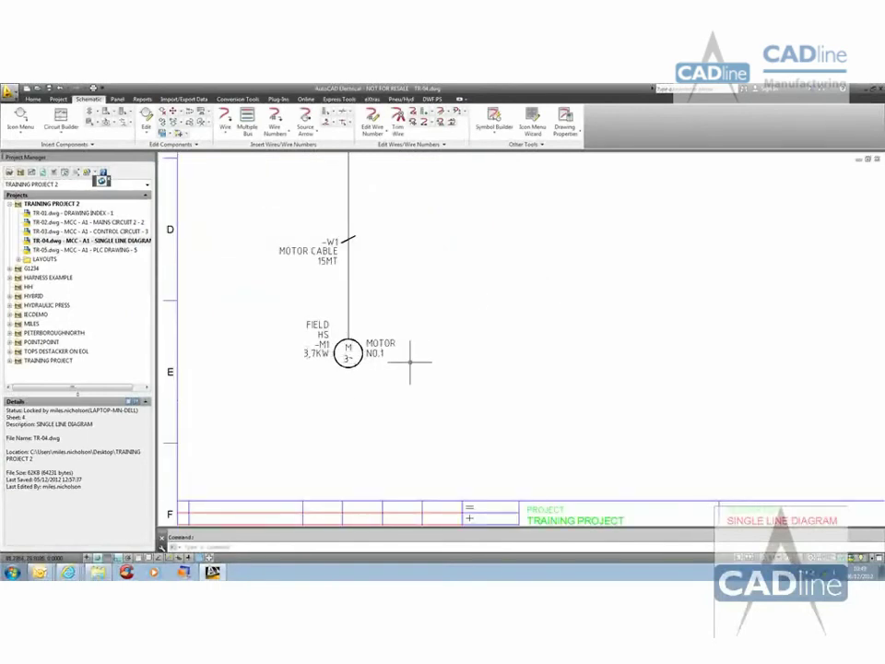
{"action": "key", "text": "Return"}
{"action": "left_click", "coordinate": [380, 343]}
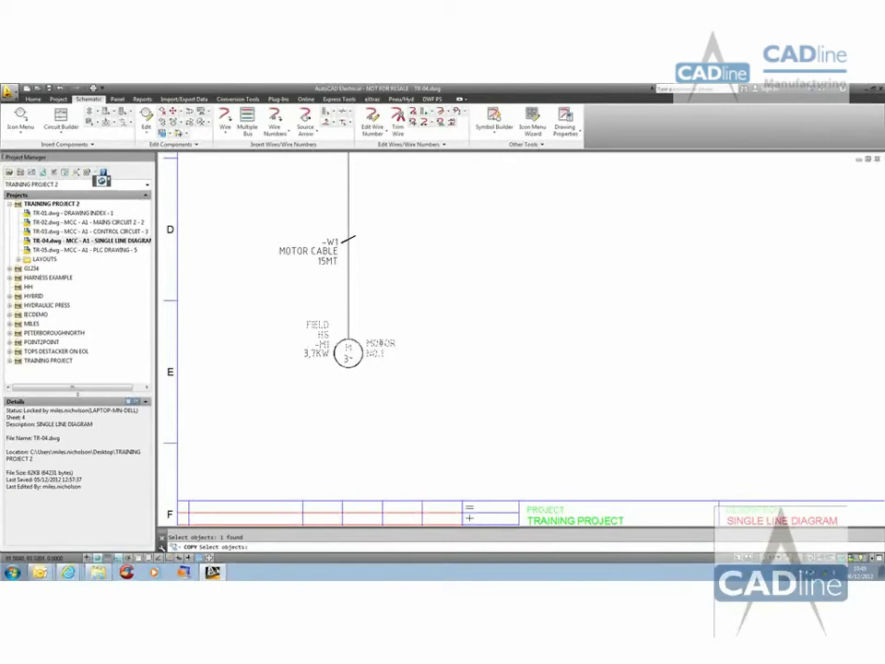
{"action": "key", "text": "Return"}
{"action": "left_click", "coordinate": [380, 345]}
{"action": "left_click", "coordinate": [594, 341]}
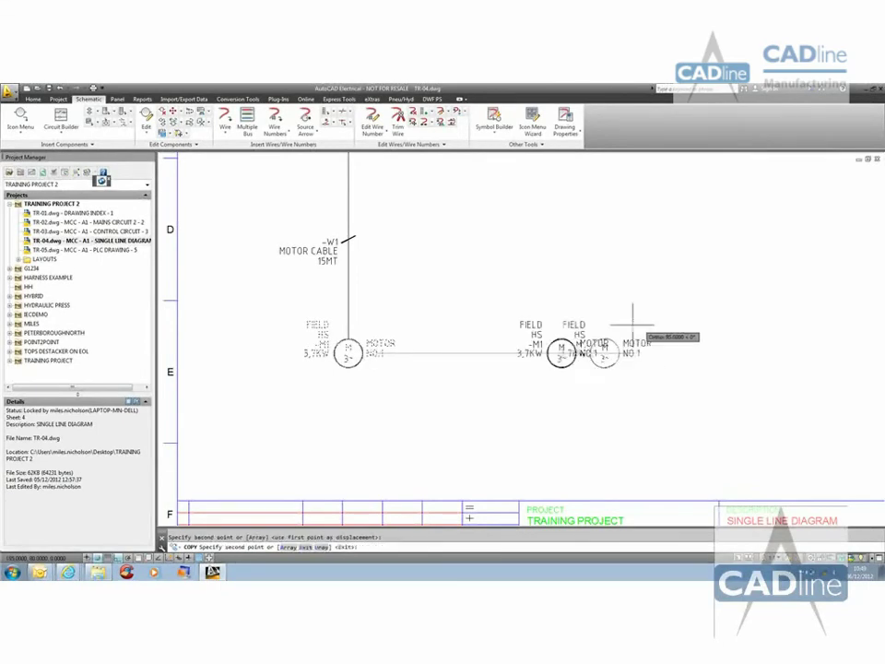
{"action": "key", "text": "Escape"}
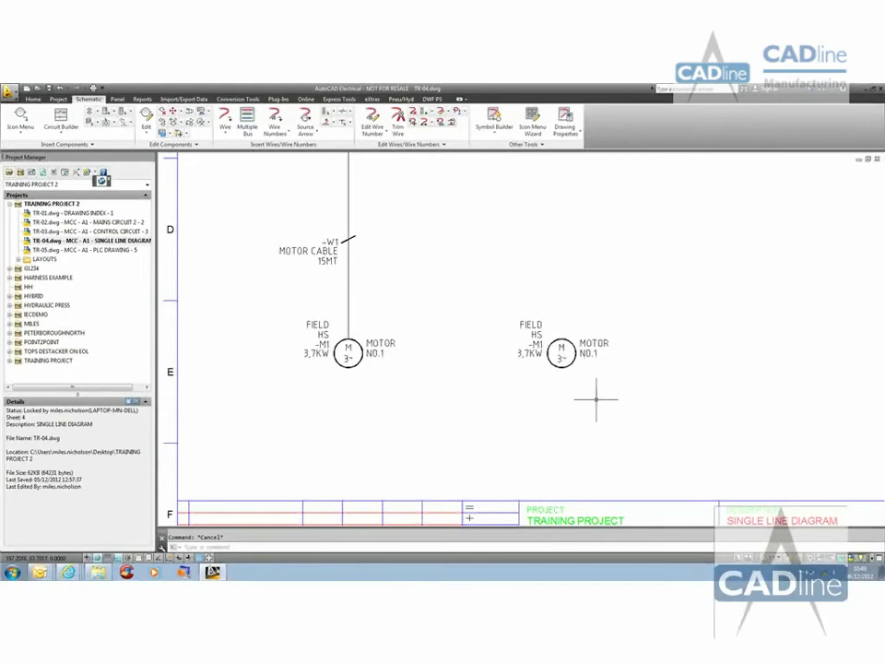
Step: Explode the copied motor symbol into its geometry and attribute definitions
{"action": "type", "text": "explode"}
{"action": "key", "text": "Return"}
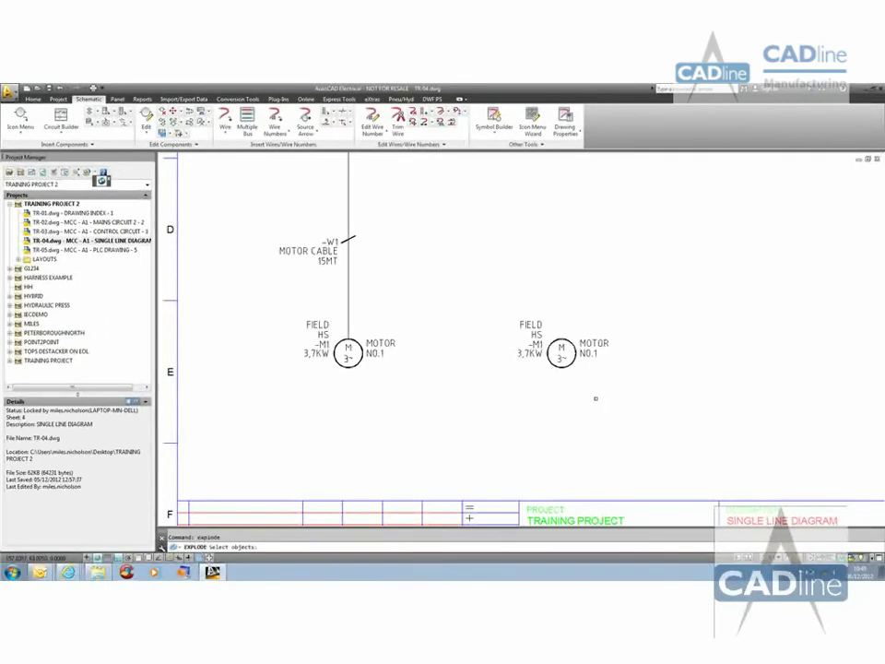
{"action": "left_click", "coordinate": [595, 399]}
{"action": "left_click", "coordinate": [517, 313]}
{"action": "key", "text": "Return"}
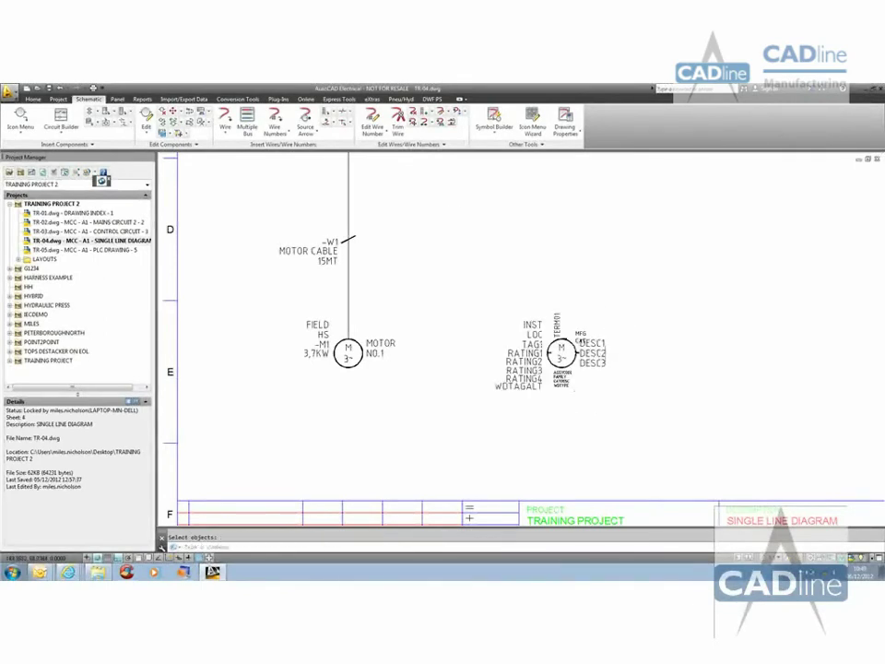
Step: Set the default value of the exploded symbol's WDTYPE attribute to BD
{"action": "scroll", "coordinate": [566, 369], "scroll_direction": "up", "scroll_amount": 6}
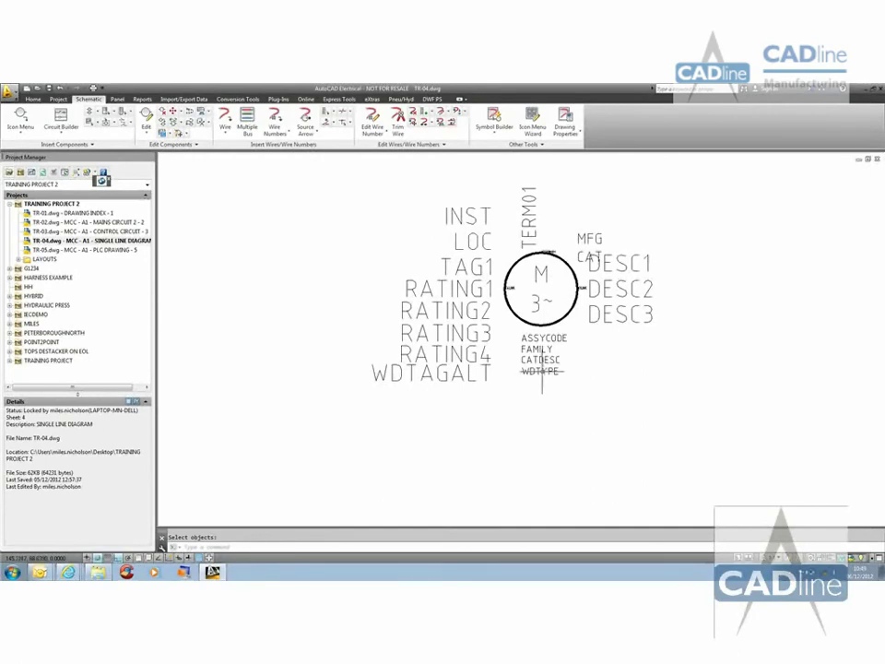
{"action": "scroll", "coordinate": [542, 370], "scroll_direction": "up", "scroll_amount": 2}
{"action": "double_click", "coordinate": [544, 371]}
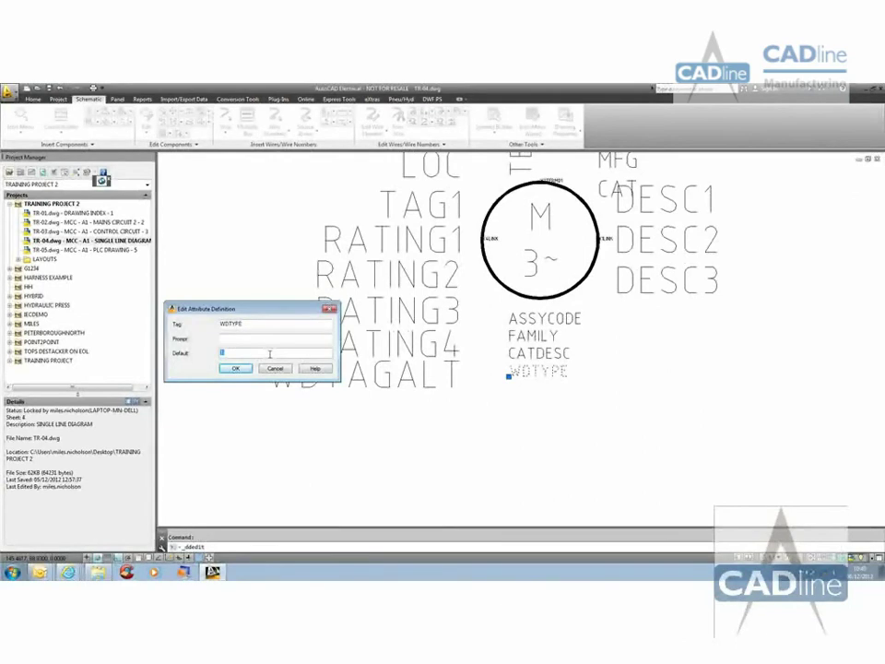
{"action": "key", "text": "Caps_Lock"}
{"action": "type", "text": "ELE"}
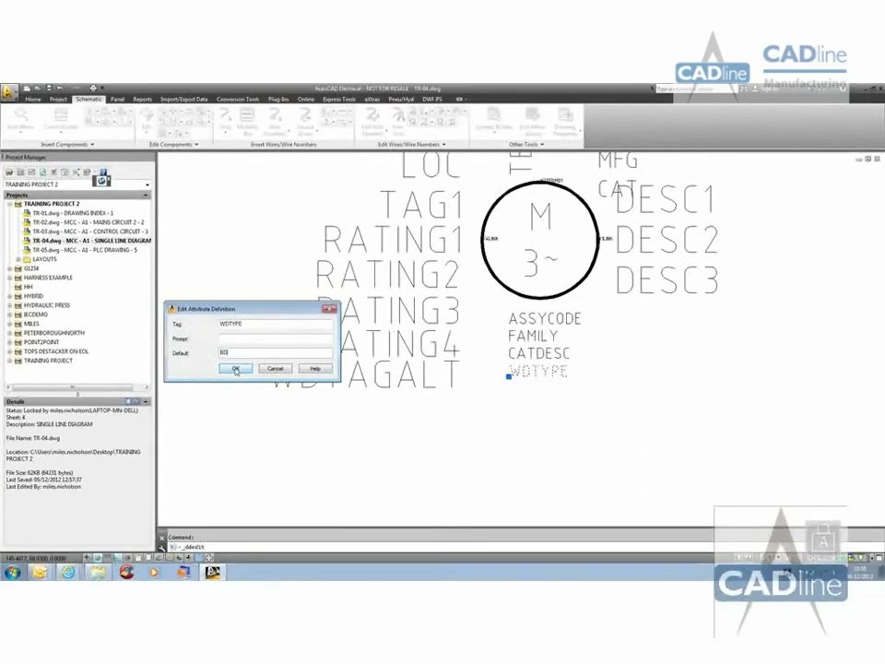
{"action": "left_click", "coordinate": [236, 368]}
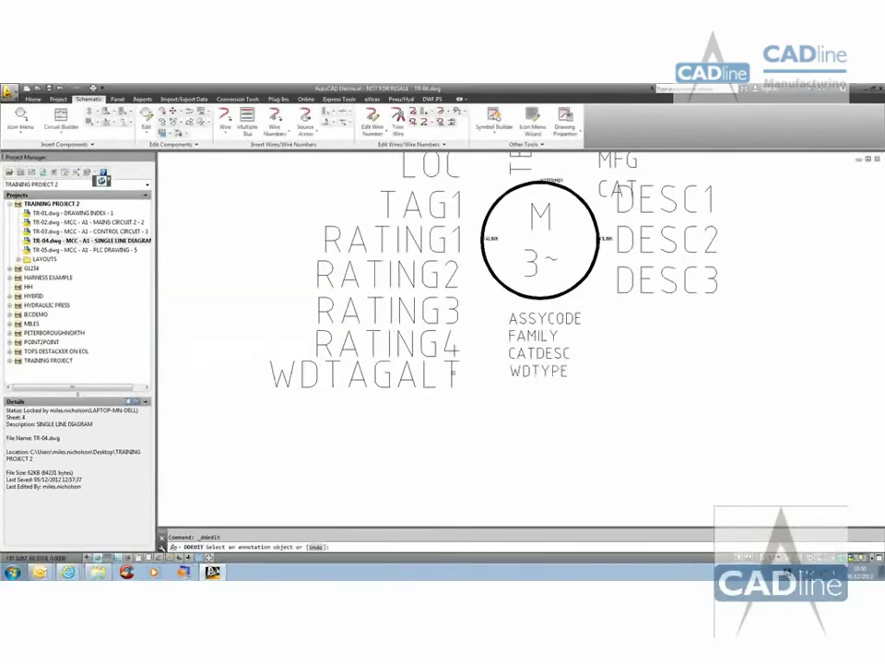
{"action": "scroll", "coordinate": [555, 508], "scroll_direction": "down", "scroll_amount": 4}
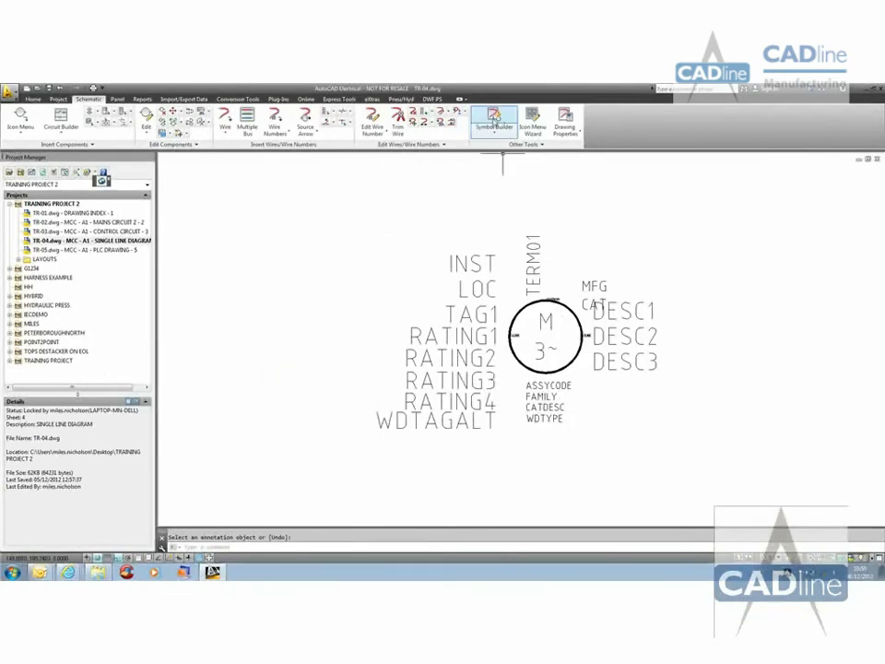
Step: Start Symbol Builder and choose all the exploded motor's geometry and attribute definitions as the symbol objects
{"action": "left_click", "coordinate": [494, 117]}
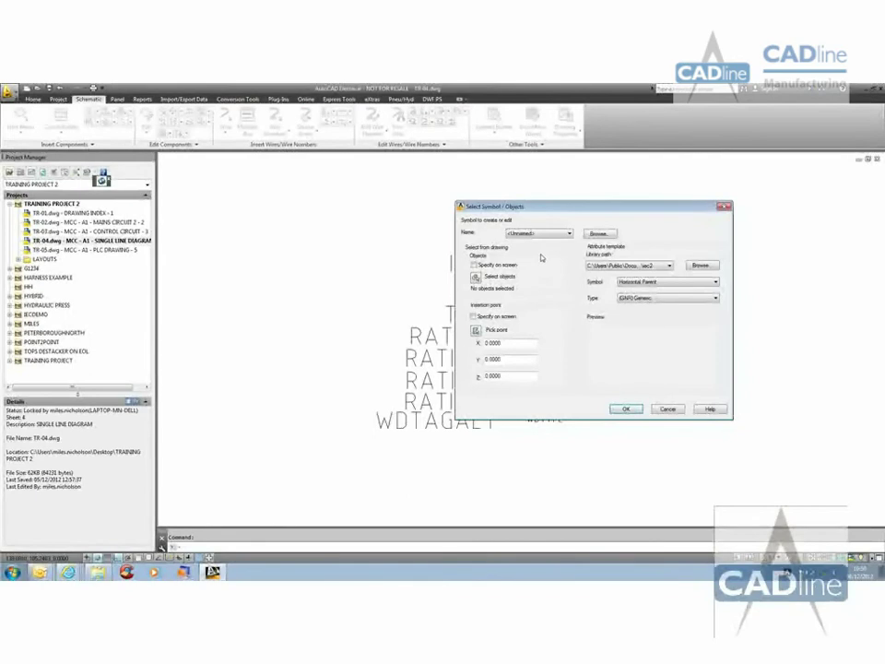
{"action": "left_click", "coordinate": [474, 278]}
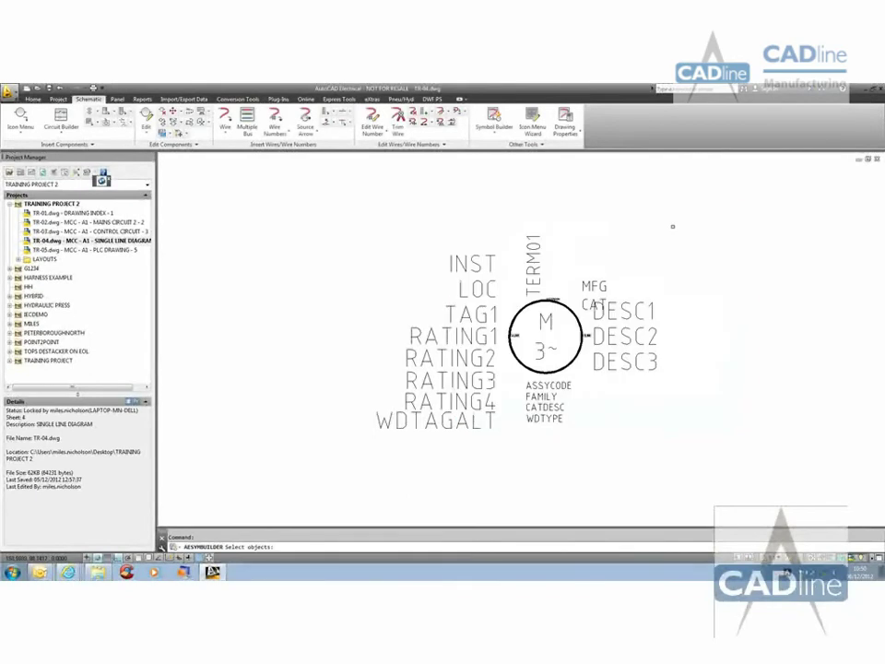
{"action": "left_click", "coordinate": [673, 226]}
{"action": "left_click", "coordinate": [430, 425]}
{"action": "key", "text": "Return"}
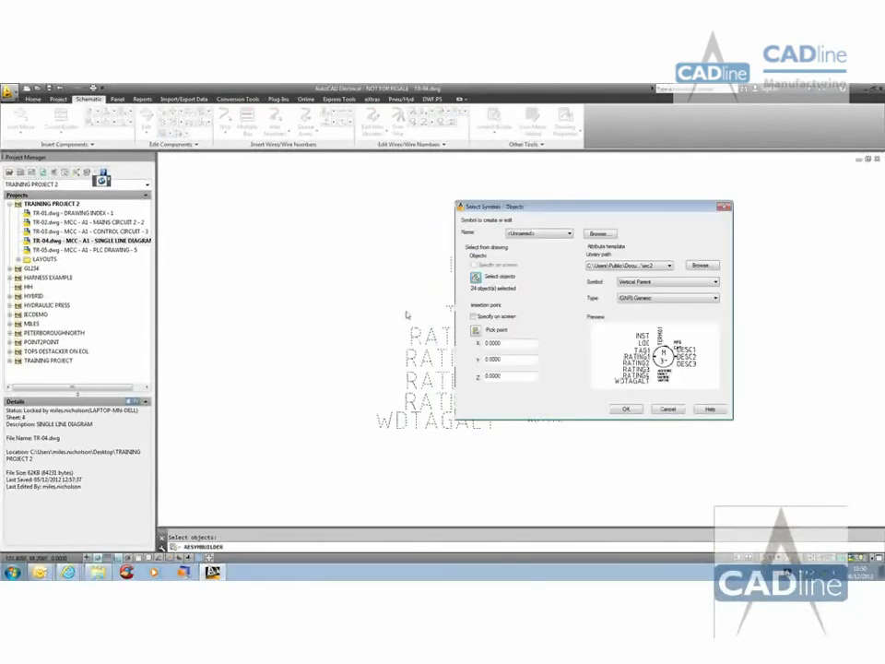
Step: Set the attribute template to Vertical Parent with type (MO) Motors and open the symbol in the block editor
{"action": "left_click", "coordinate": [718, 282]}
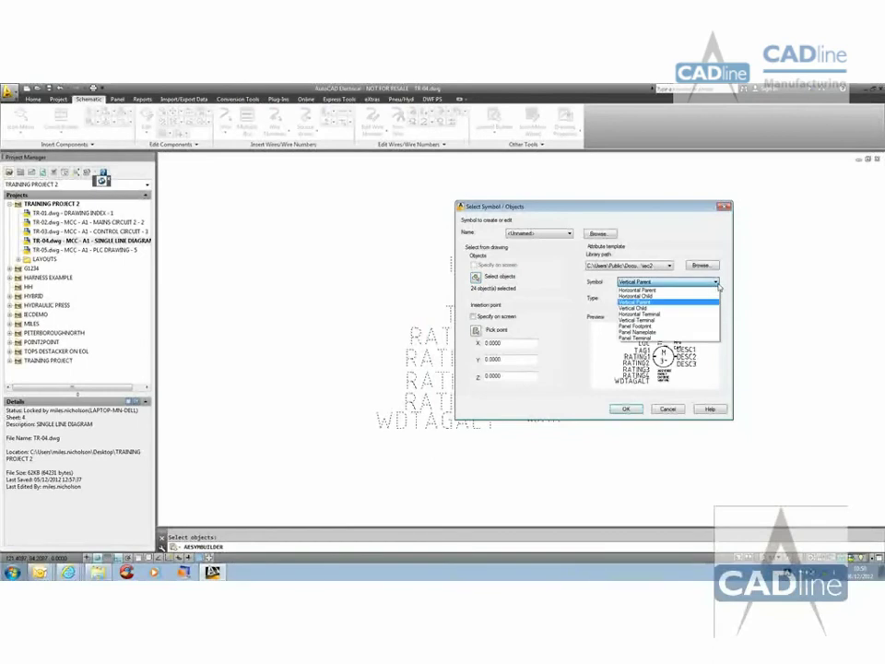
{"action": "left_click", "coordinate": [699, 301]}
{"action": "left_click", "coordinate": [710, 298]}
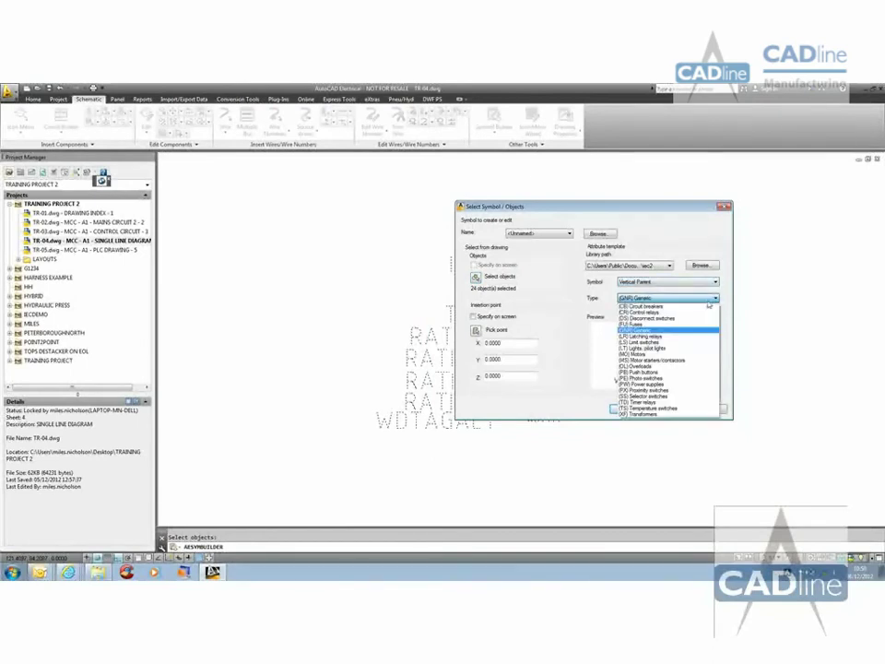
{"action": "left_click", "coordinate": [645, 354]}
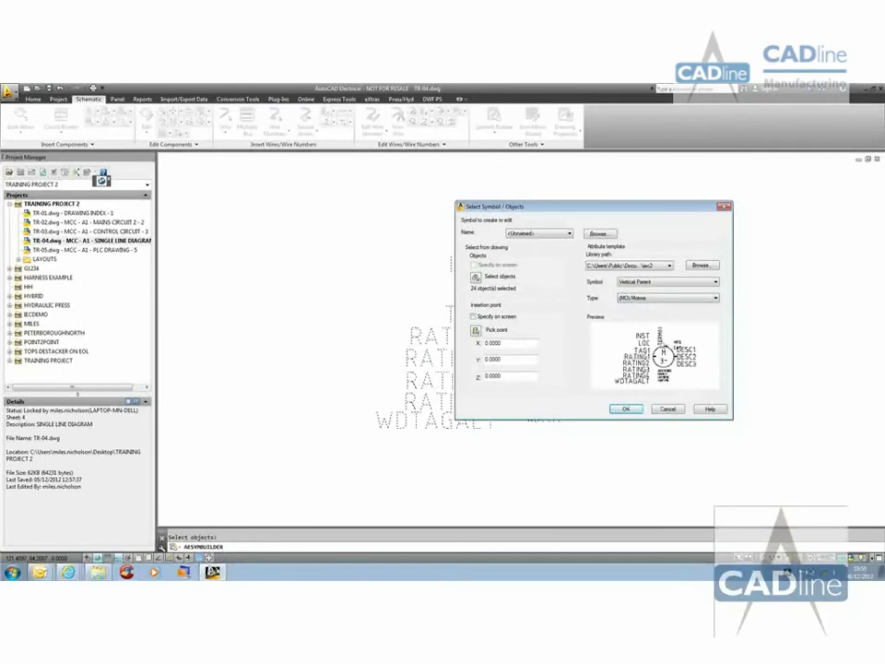
{"action": "left_click", "coordinate": [626, 410]}
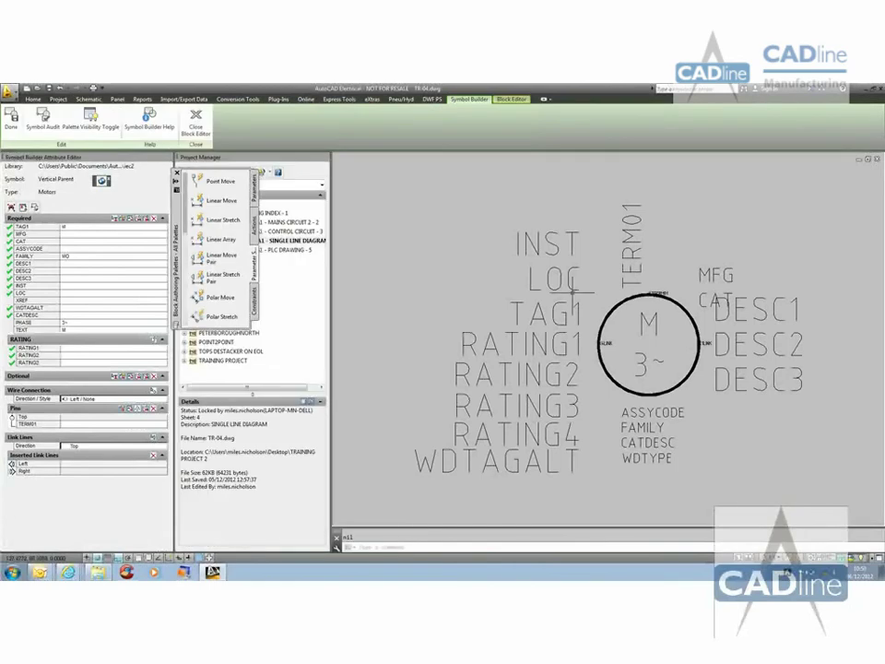
Step: Shift the INST attribute horizontally a short distance toward the TERM01 text
{"action": "left_click", "coordinate": [546, 245]}
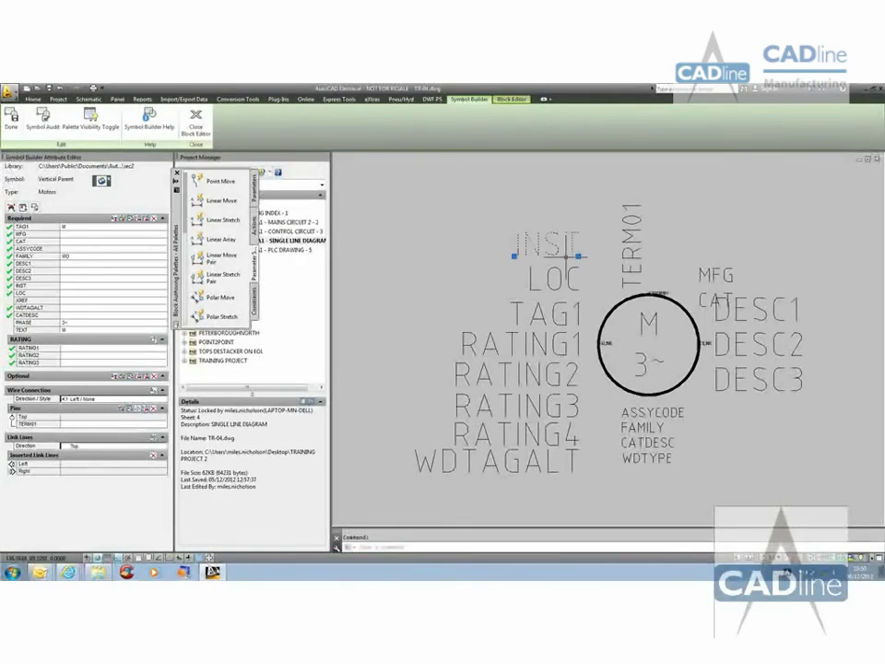
{"action": "left_click", "coordinate": [578, 256]}
{"action": "left_click", "coordinate": [599, 256]}
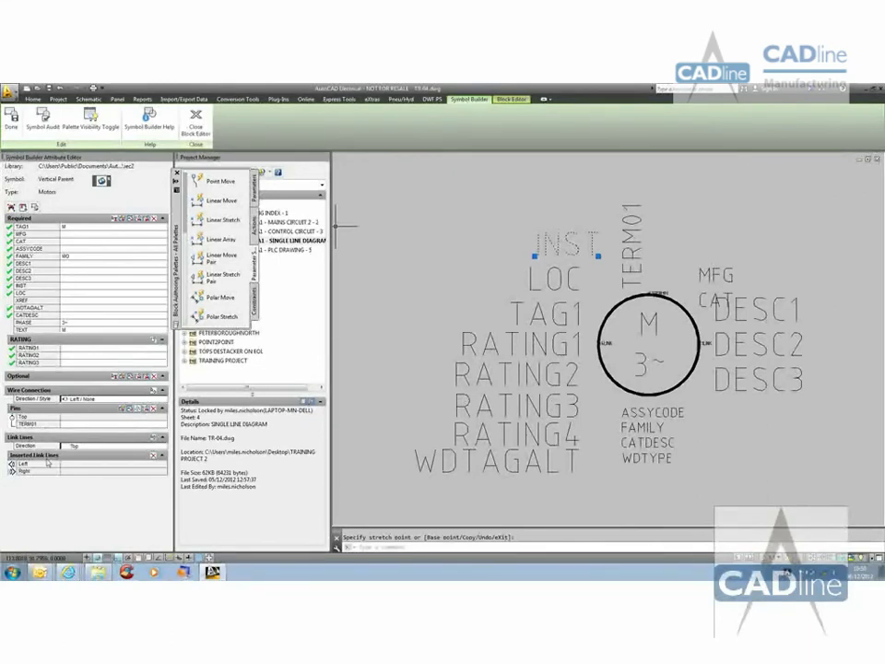
Step: Check the default value of the WDTYPE attribute definition in the block editor
{"action": "left_click", "coordinate": [634, 459]}
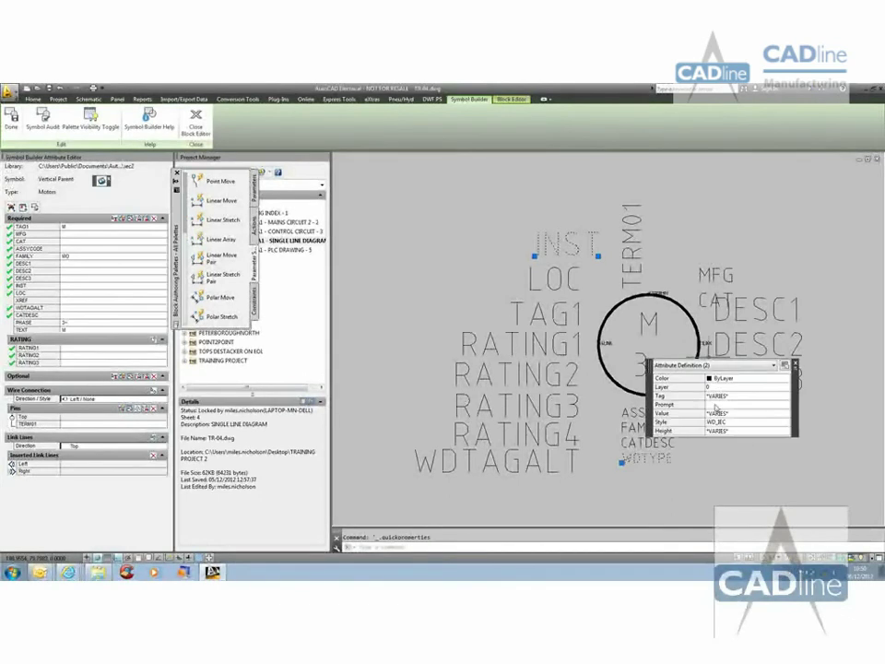
{"action": "left_click", "coordinate": [796, 366]}
{"action": "key", "text": "Escape"}
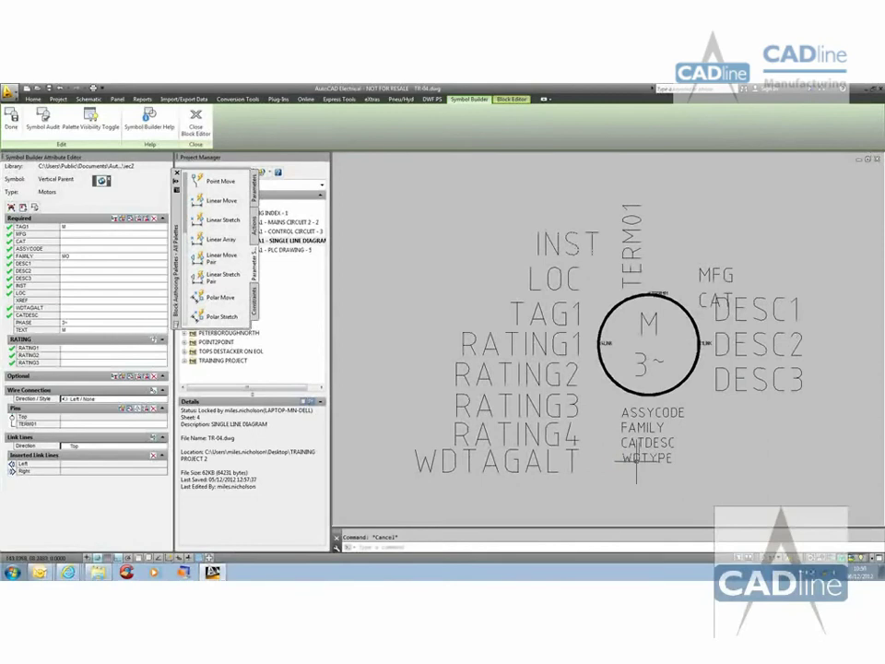
{"action": "double_click", "coordinate": [634, 458]}
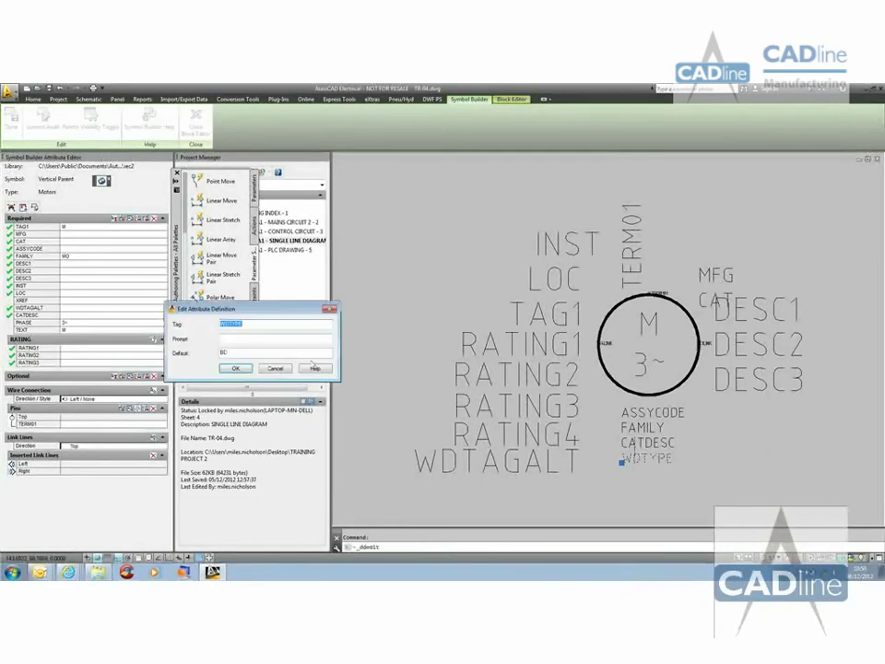
{"action": "left_click", "coordinate": [235, 368]}
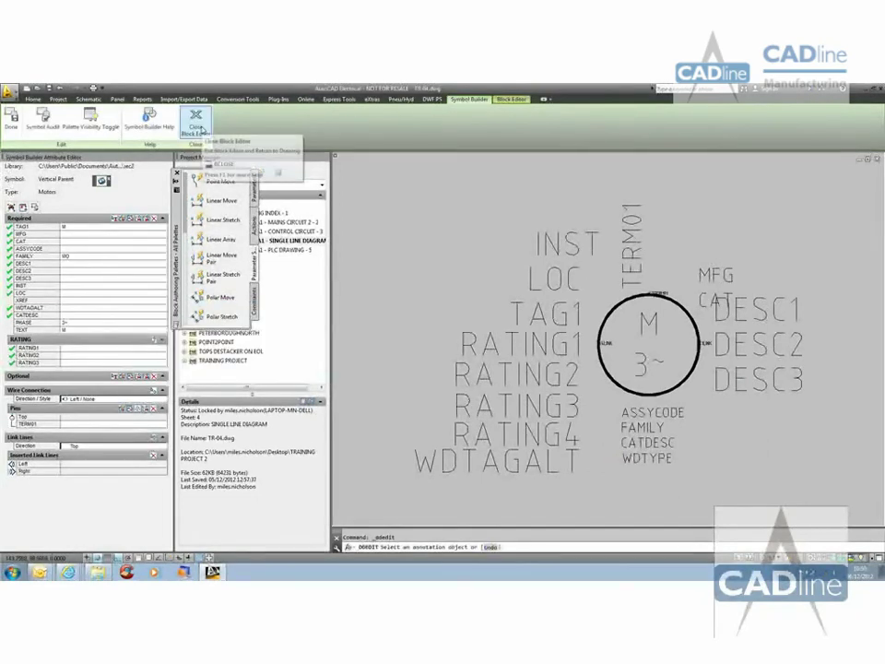
Step: Close the block editor, giving the symbol the unique identifier _002-BD and the file path Libs\iec2\BD
{"action": "left_click", "coordinate": [195, 124]}
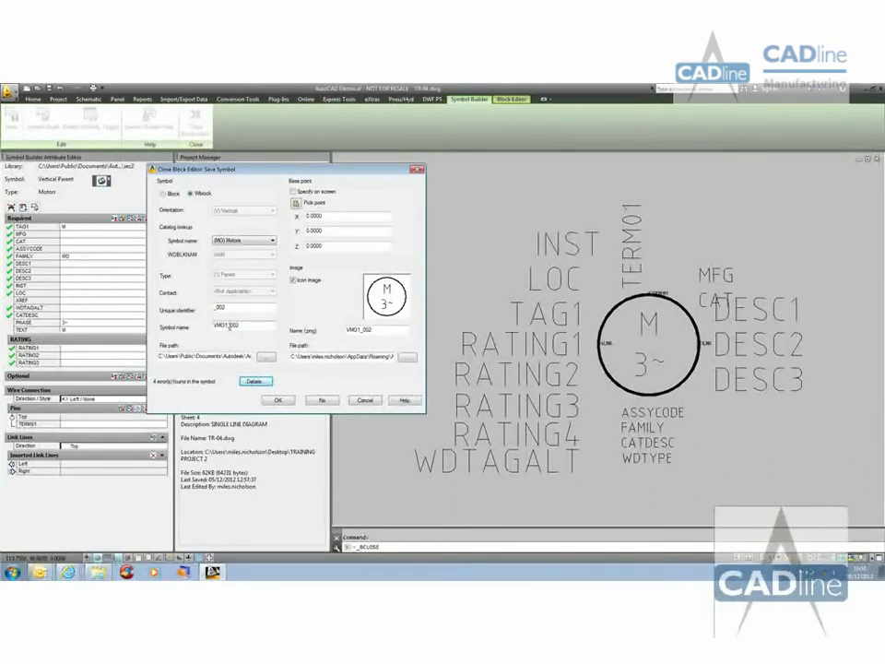
{"action": "left_click_drag", "start_coordinate": [229, 326], "coordinate": [244, 325]}
{"action": "left_click_drag", "start_coordinate": [249, 356], "coordinate": [265, 356]}
{"action": "left_click", "coordinate": [258, 360]}
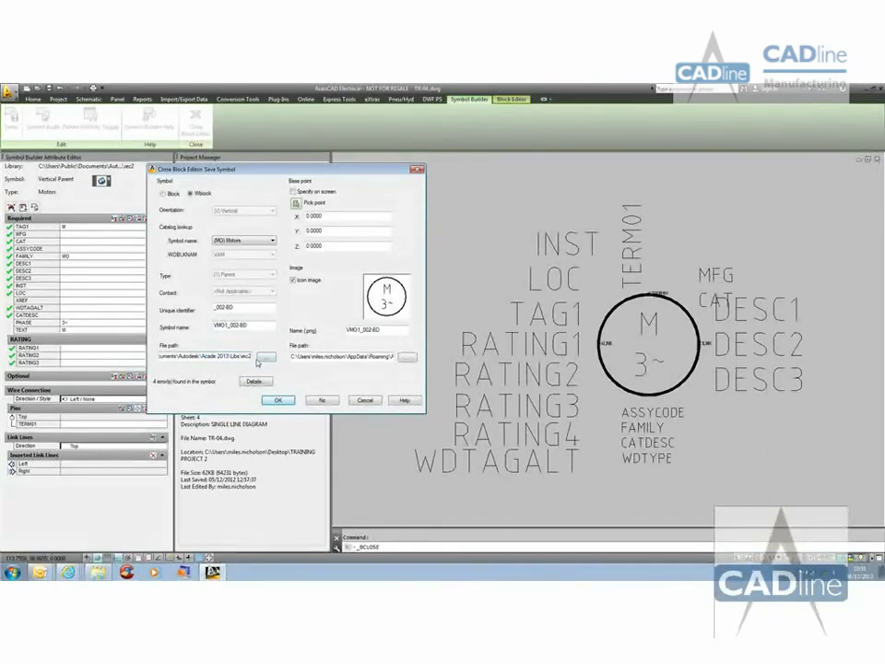
{"action": "type", "text": "-BD"}
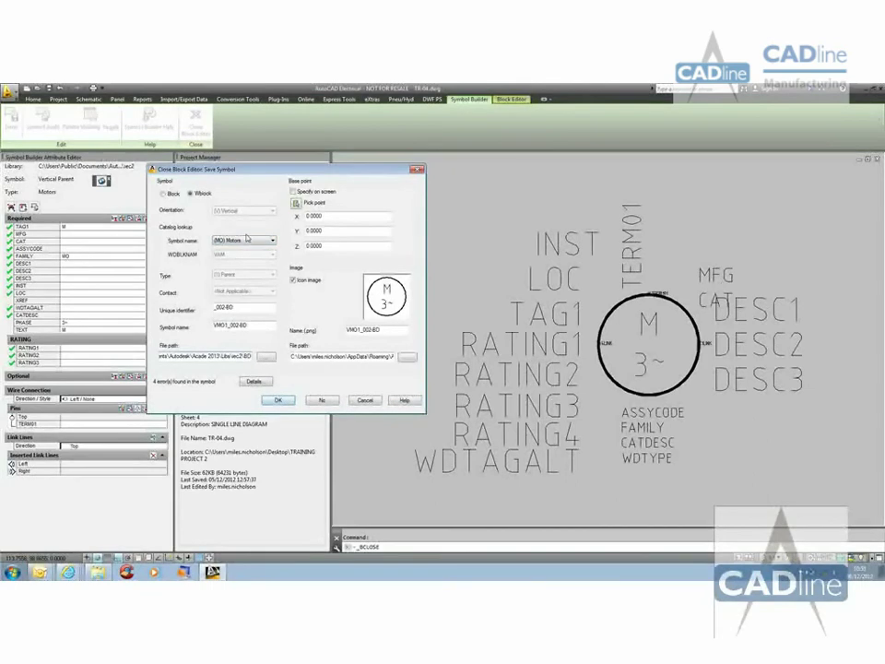
{"action": "left_click", "coordinate": [272, 242]}
{"action": "left_click", "coordinate": [272, 242]}
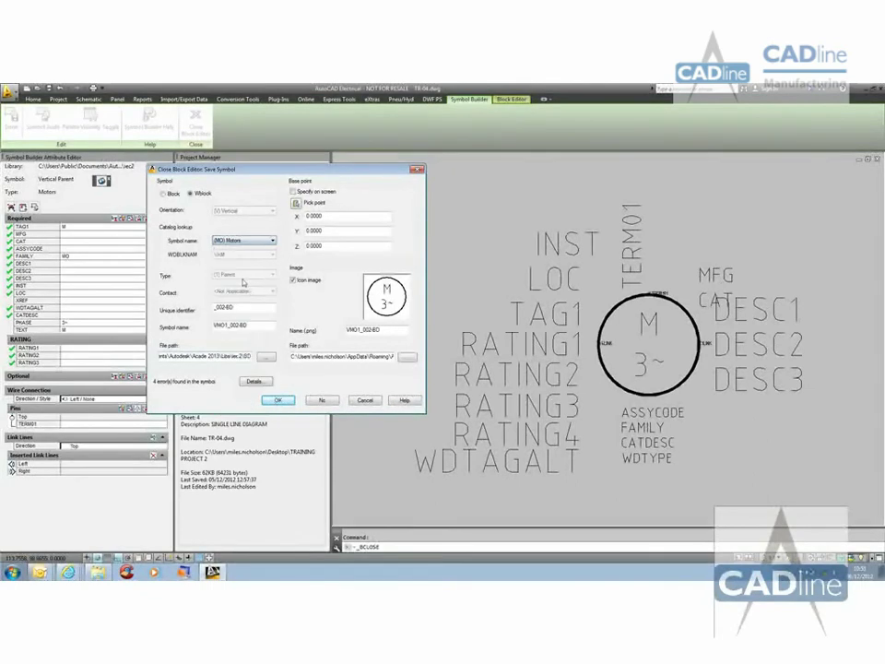
Step: Save the symbol VMO1_002-BD and insert it in the empty upper area of sheet 4, accepting the tag M1
{"action": "left_click", "coordinate": [278, 400]}
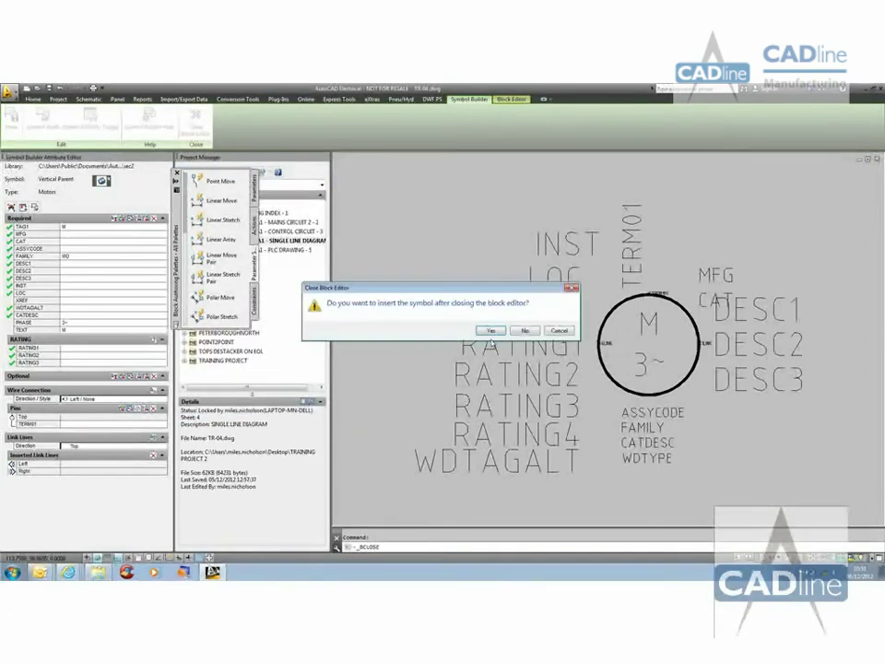
{"action": "left_click", "coordinate": [491, 331]}
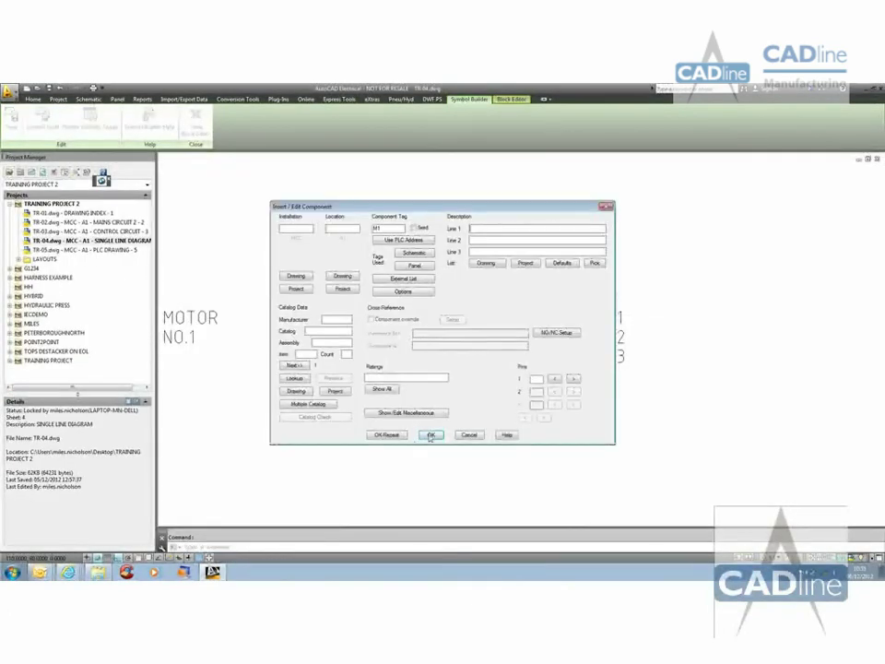
{"action": "left_click", "coordinate": [431, 435]}
Step: Edit the newly inserted motor and list the schematic tags in use, including one-line components
{"action": "scroll", "coordinate": [582, 285], "scroll_direction": "down", "scroll_amount": 5}
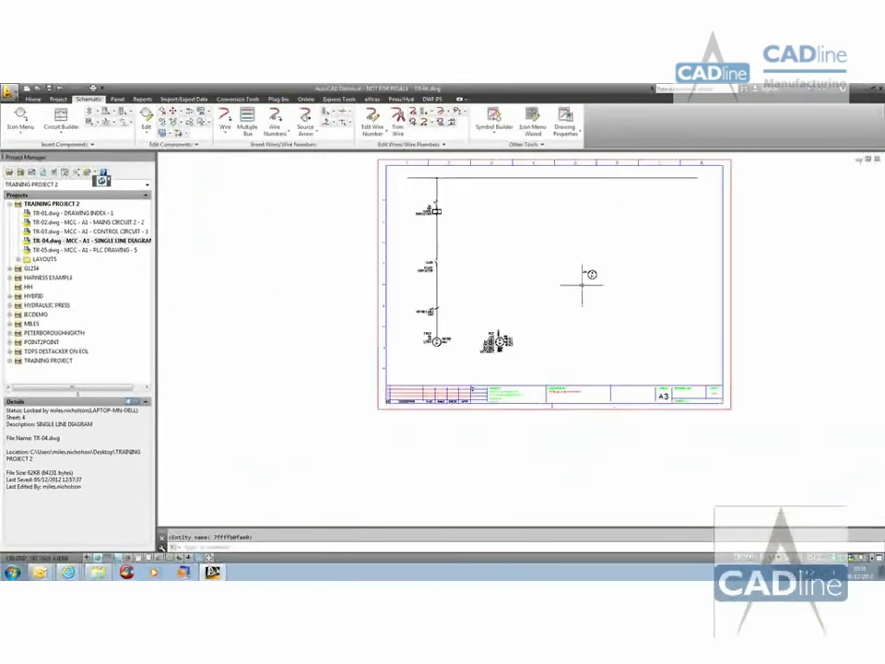
{"action": "scroll", "coordinate": [582, 285], "scroll_direction": "up", "scroll_amount": 5}
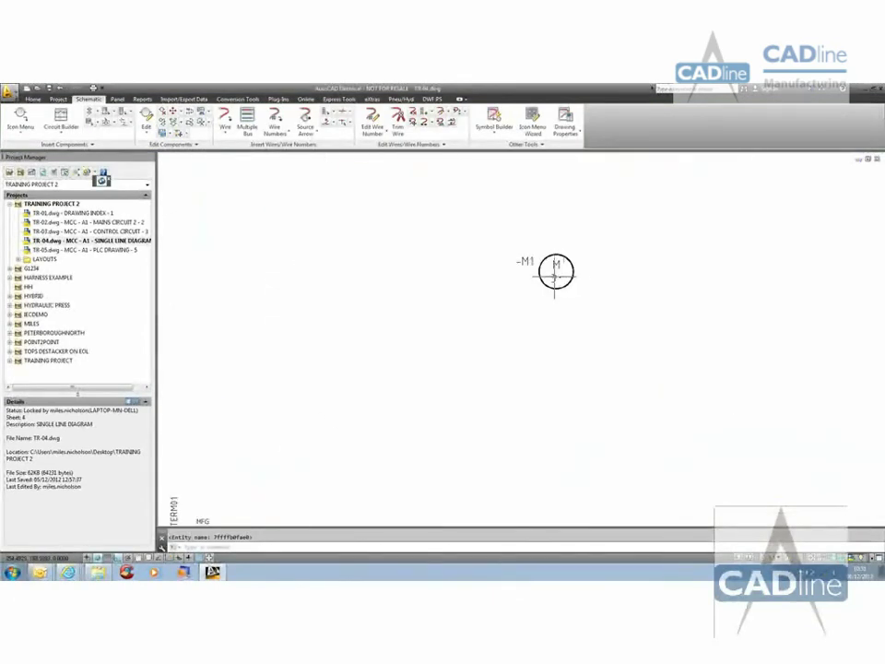
{"action": "left_click", "coordinate": [555, 275]}
{"action": "right_click", "coordinate": [556, 271]}
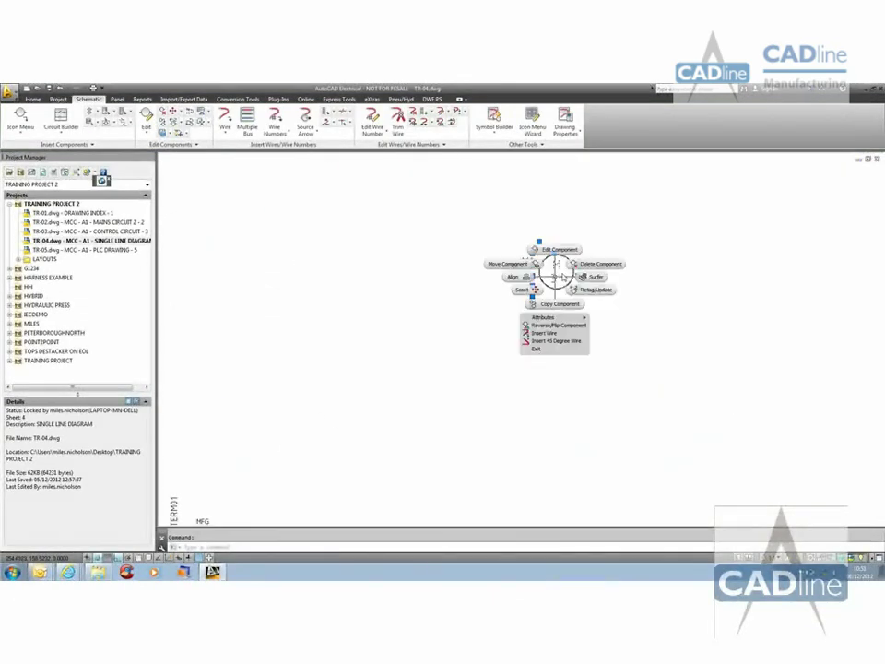
{"action": "left_click", "coordinate": [563, 245]}
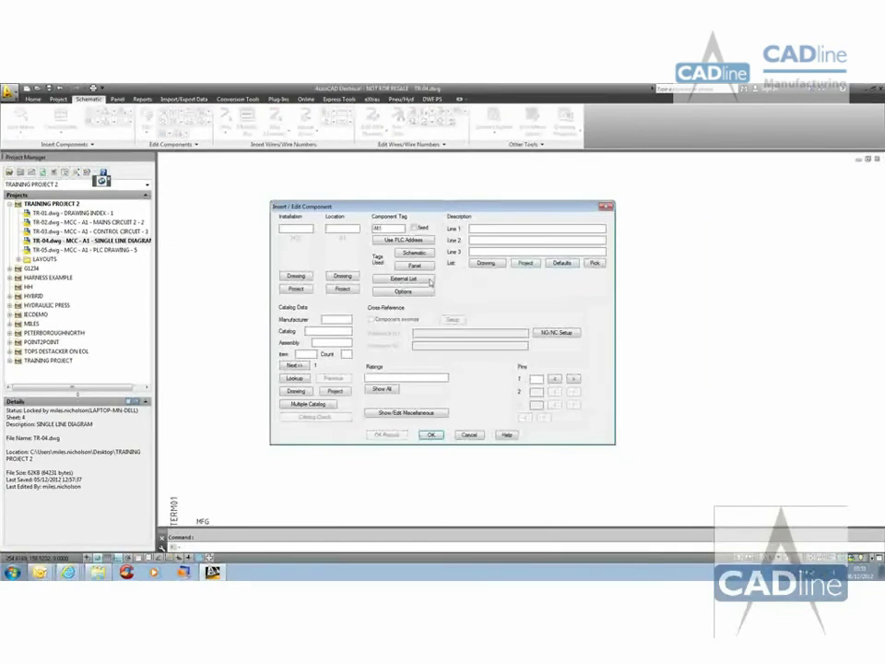
{"action": "left_click", "coordinate": [417, 255]}
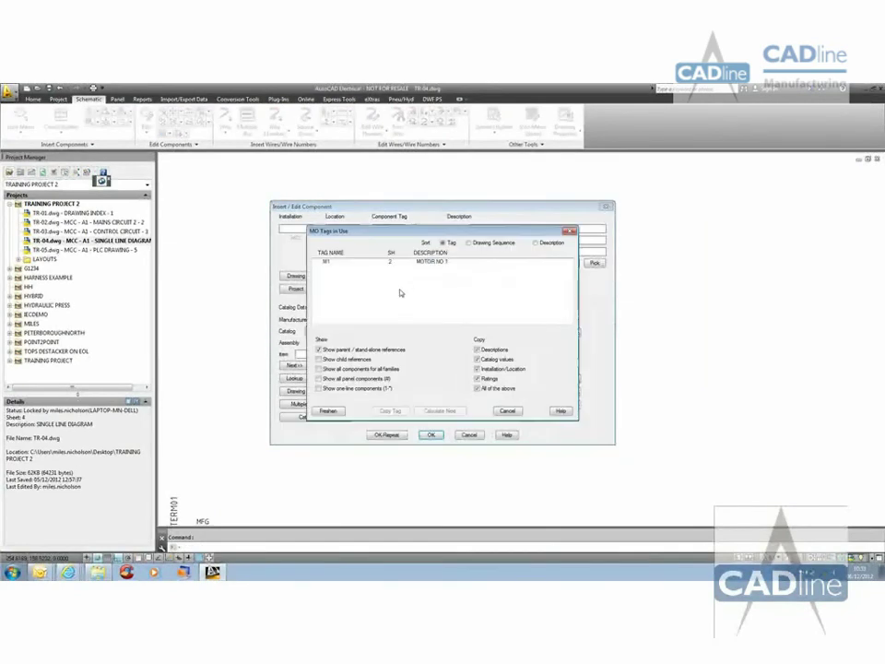
{"action": "left_click", "coordinate": [378, 264]}
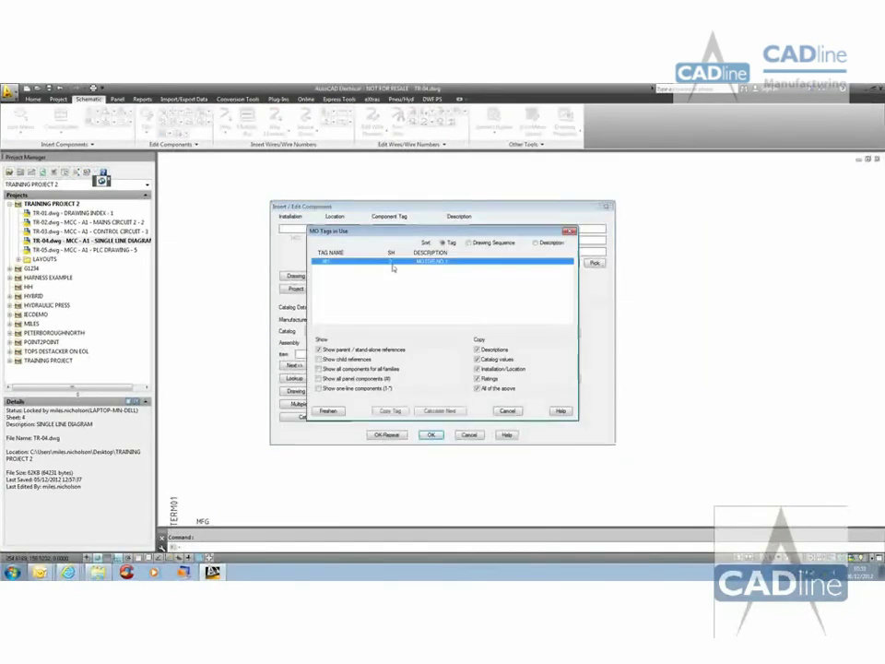
{"action": "left_click", "coordinate": [319, 388]}
{"action": "left_click", "coordinate": [366, 267]}
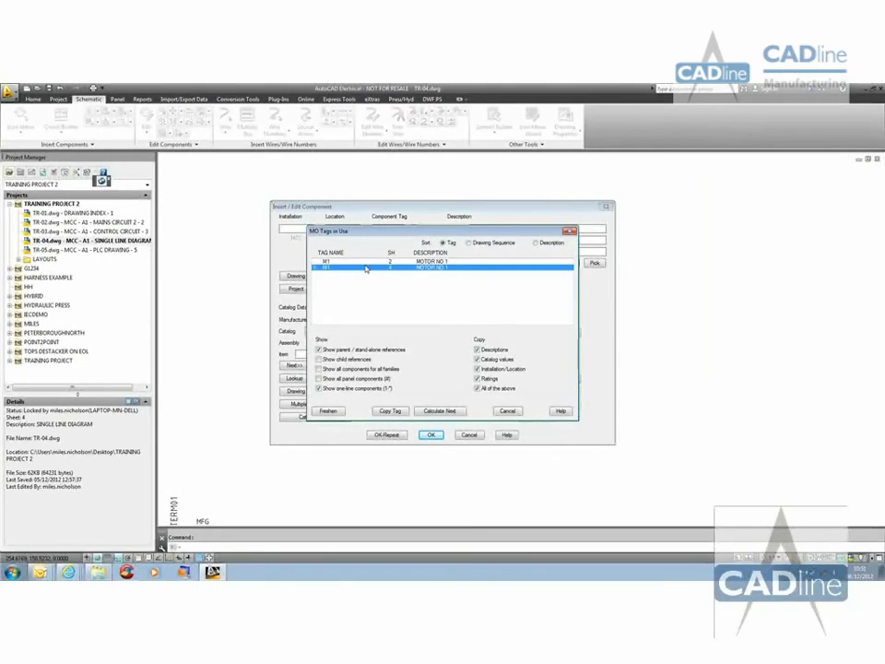
{"action": "left_click", "coordinate": [390, 412]}
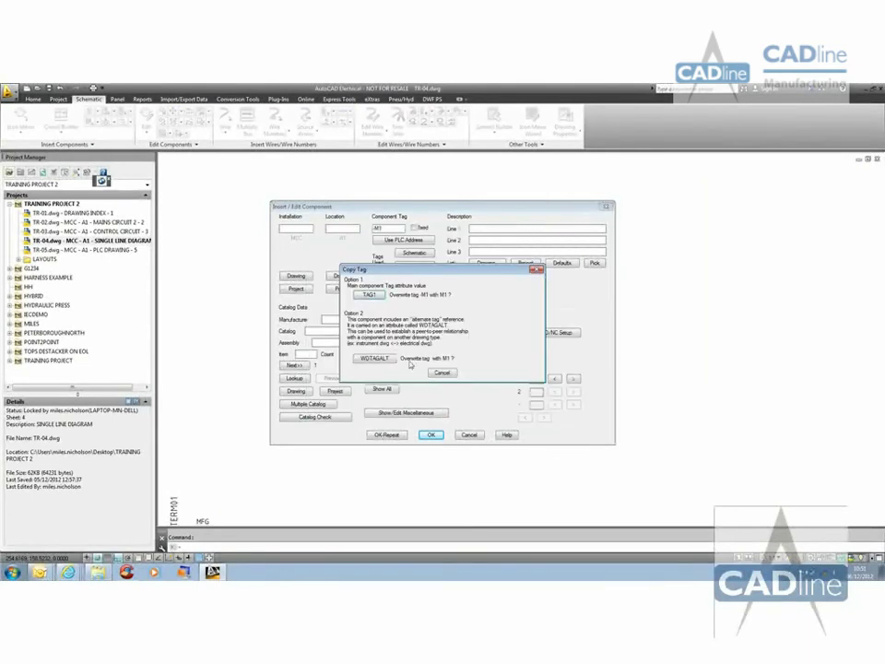
{"action": "left_click", "coordinate": [442, 374]}
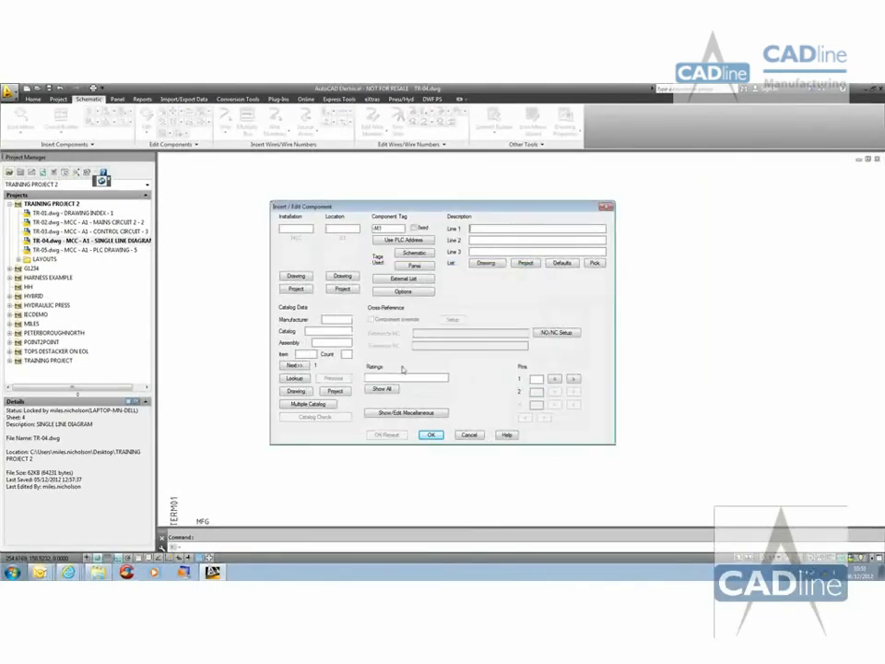
Step: Copy the tag and details of the sheet 4 one-line motor M1 onto the new motor's TAG1 attribute
{"action": "left_click", "coordinate": [411, 253]}
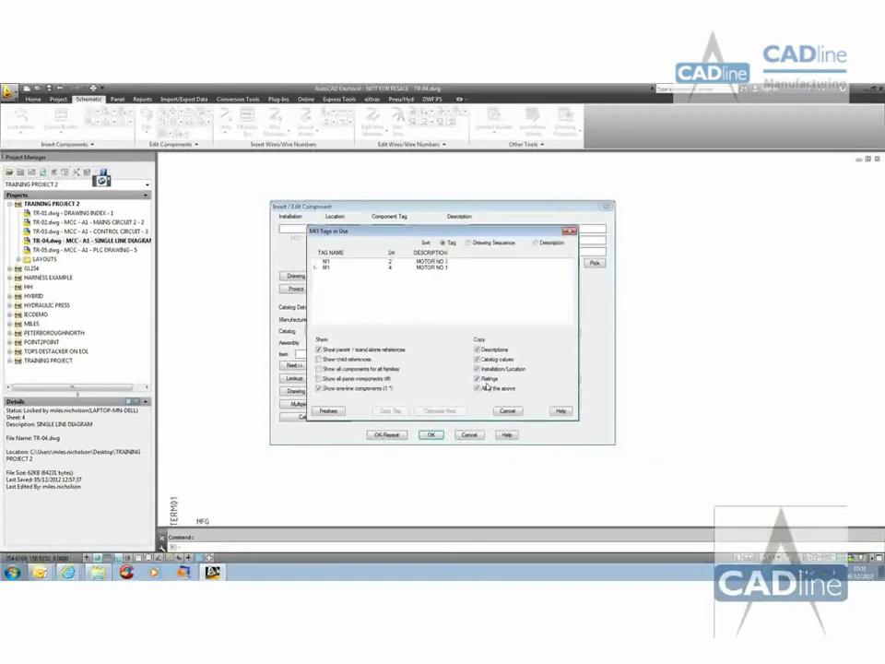
{"action": "left_click", "coordinate": [346, 268]}
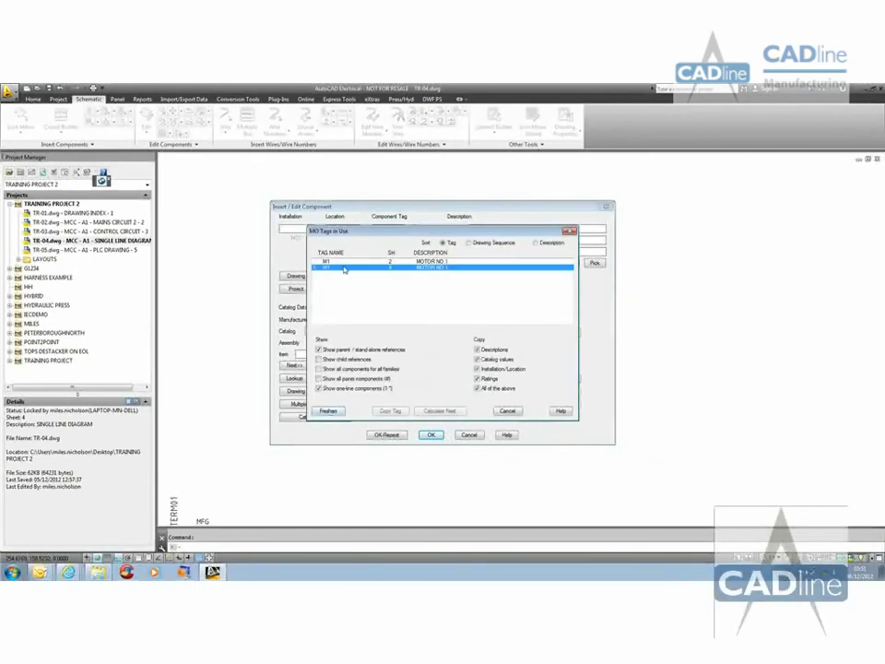
{"action": "left_click", "coordinate": [389, 411]}
{"action": "left_click", "coordinate": [369, 295]}
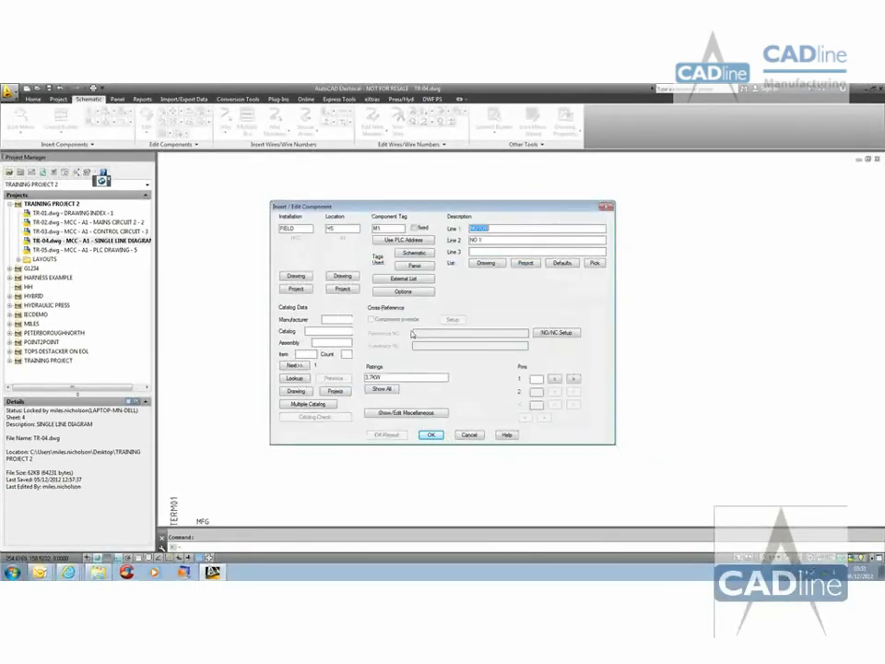
{"action": "left_click", "coordinate": [432, 436]}
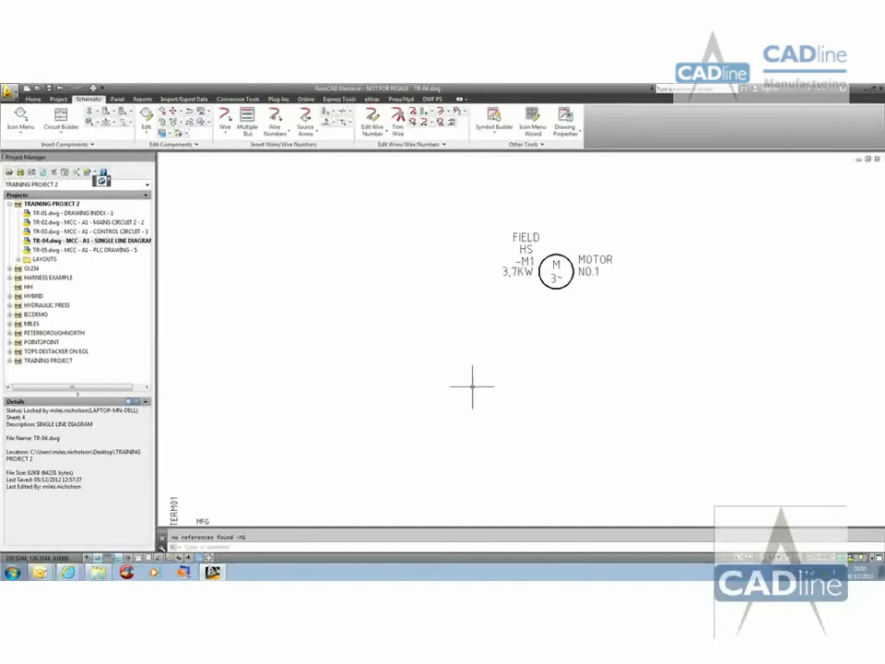
Step: Erase the exploded motor geometry and attribute definitions beside the one-line motor
{"action": "middle_click_drag", "start_coordinate": [516, 315], "coordinate": [519, 308]}
{"action": "left_click", "coordinate": [454, 346]}
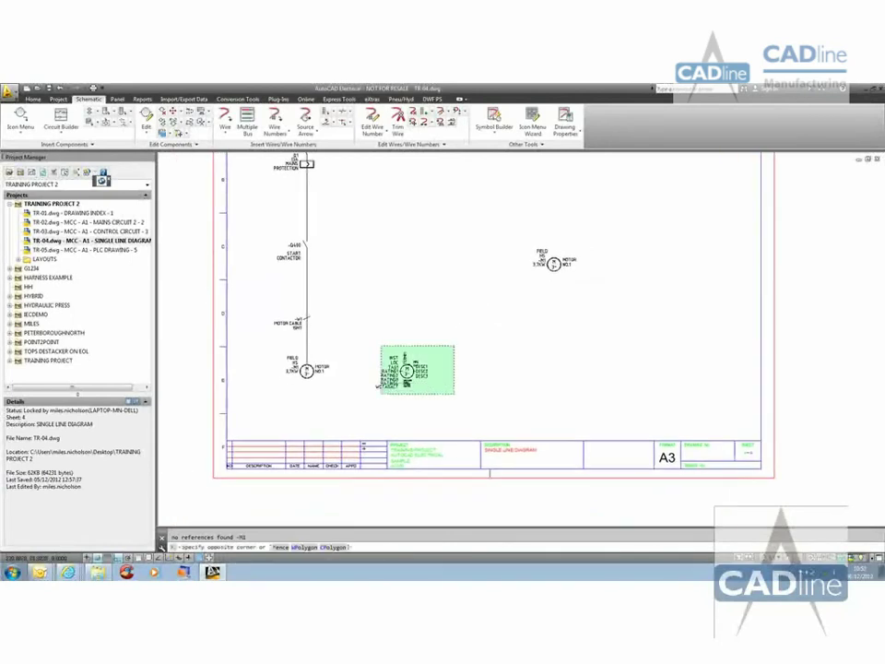
{"action": "left_click", "coordinate": [382, 393]}
{"action": "key", "text": "Delete"}
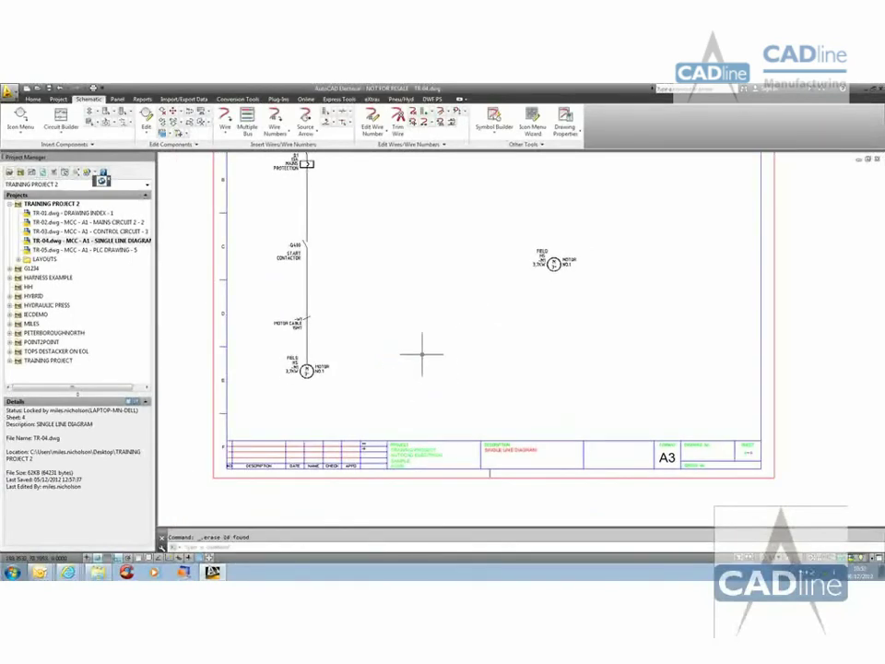
Step: Surf the block diagram motor's references and go to the sheet 2 motor at 2, E-2, saving the current drawing
{"action": "left_click", "coordinate": [544, 263]}
{"action": "right_click", "coordinate": [544, 262]}
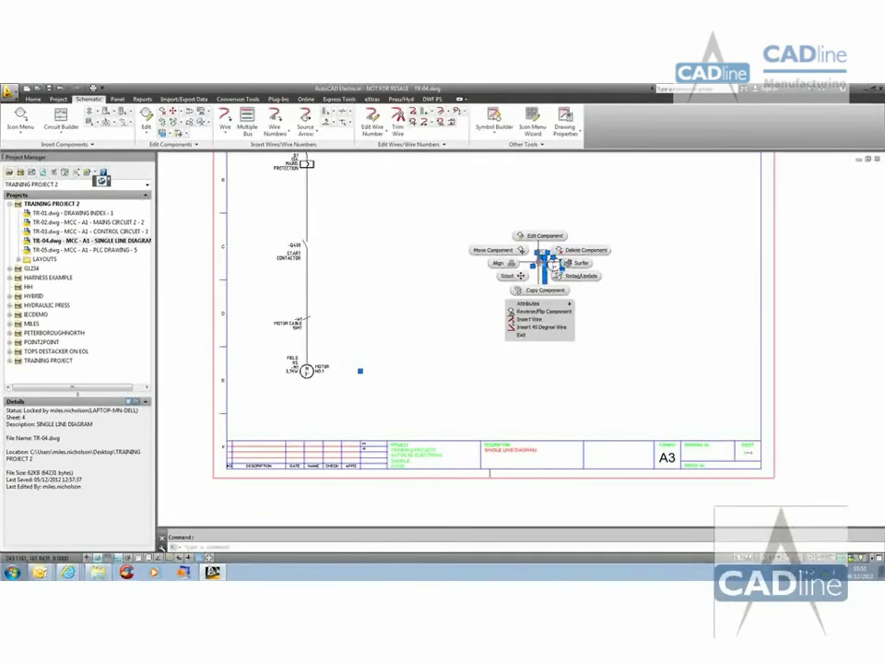
{"action": "left_click", "coordinate": [580, 264]}
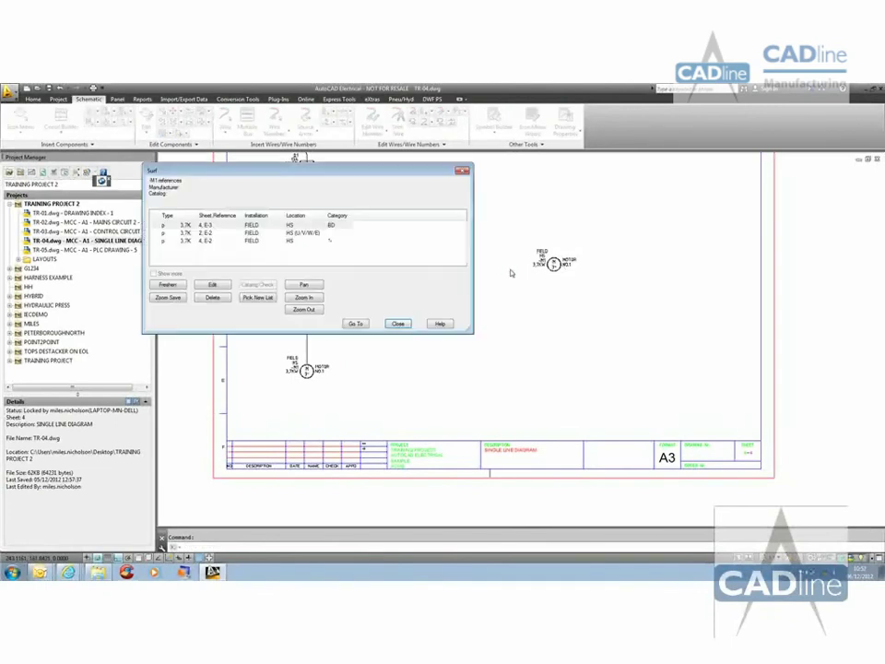
{"action": "double_click", "coordinate": [286, 239]}
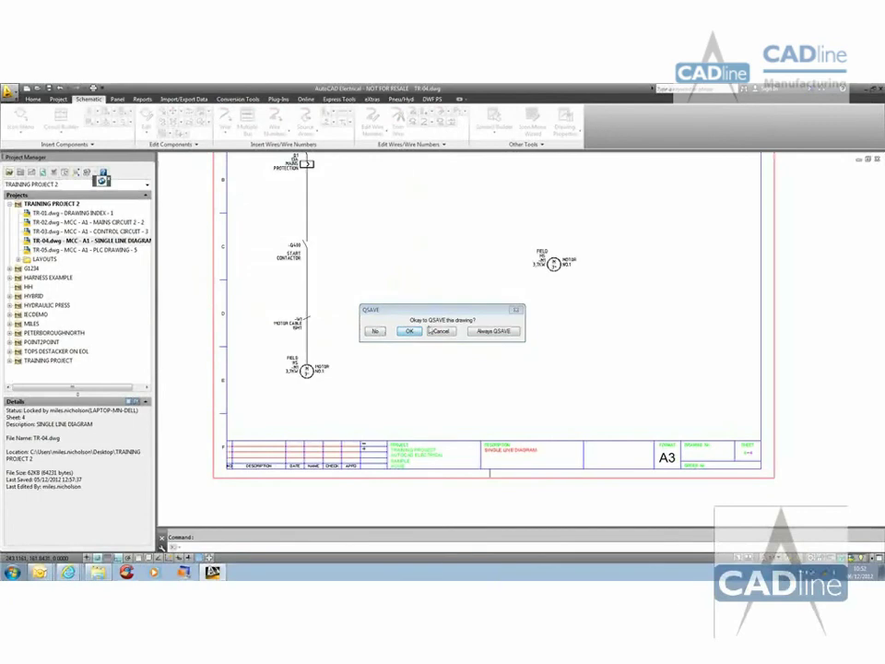
{"action": "left_click", "coordinate": [410, 332]}
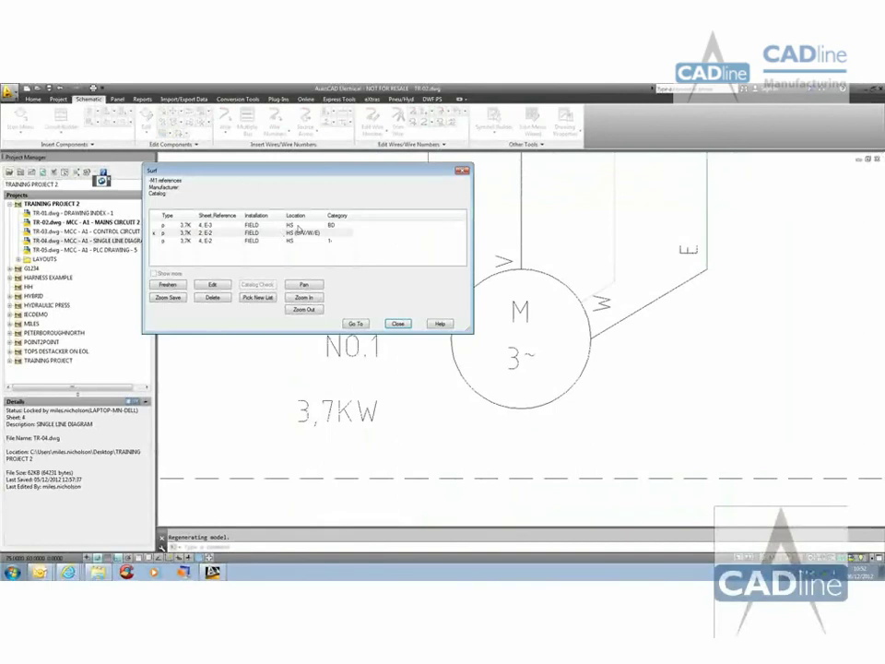
Step: Surf to the BD motor and the one-line motor references on sheet 4, and close the reference list
{"action": "double_click", "coordinate": [297, 226]}
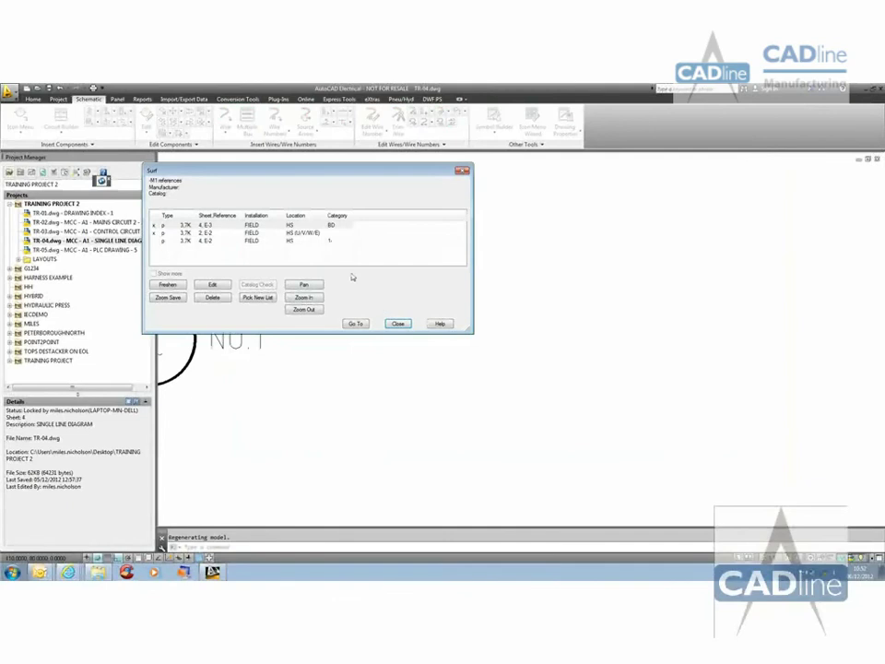
{"action": "double_click", "coordinate": [288, 241]}
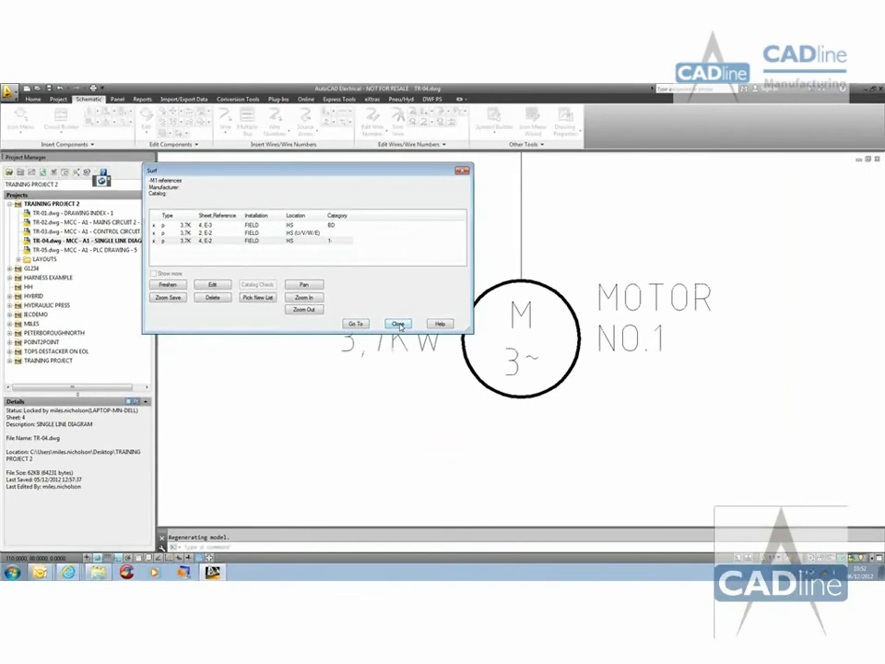
{"action": "left_click", "coordinate": [399, 325]}
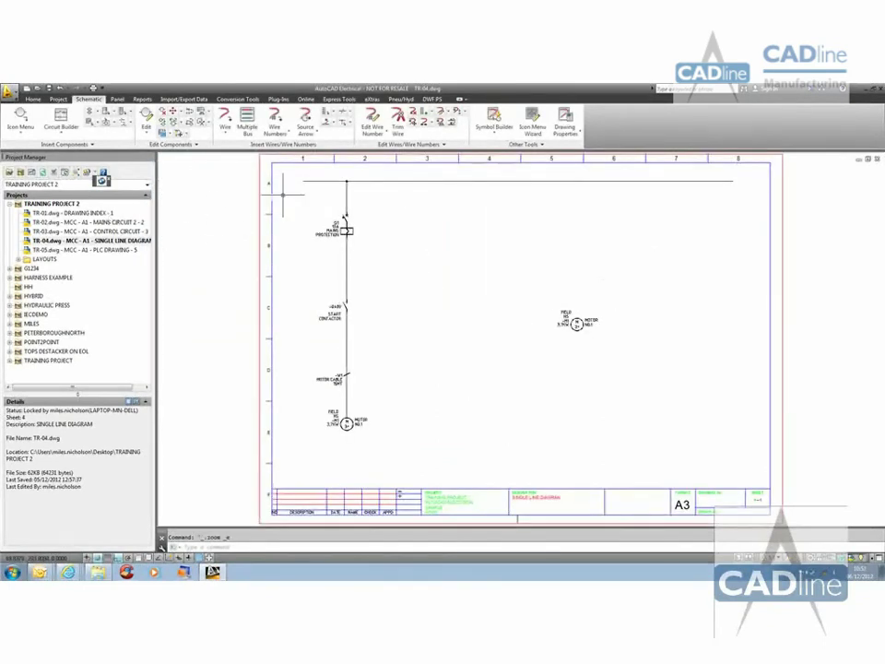
Step: Start a schematic Bill of Material report for the project and list the available component categories
{"action": "left_click", "coordinate": [142, 98]}
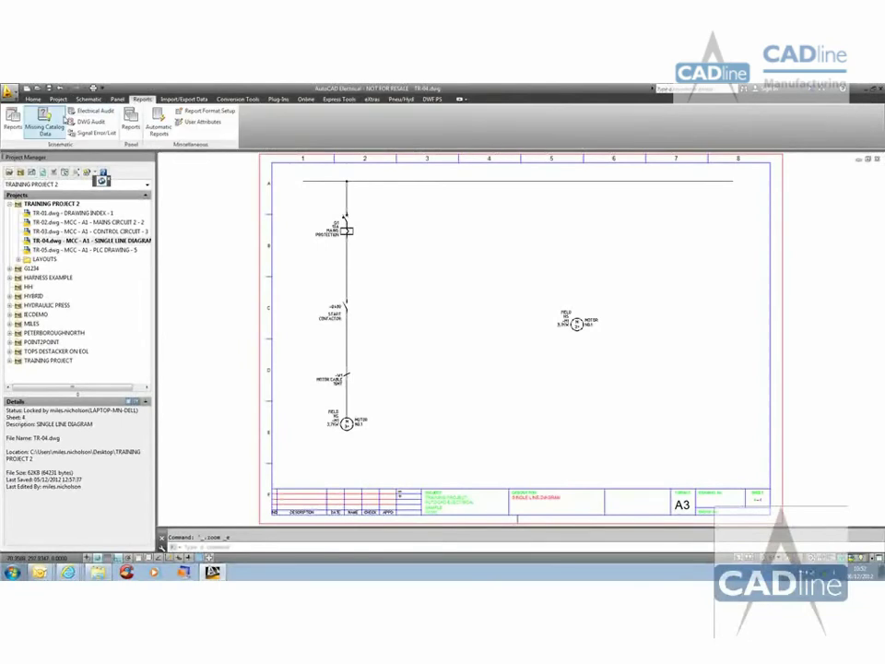
{"action": "left_click", "coordinate": [13, 118]}
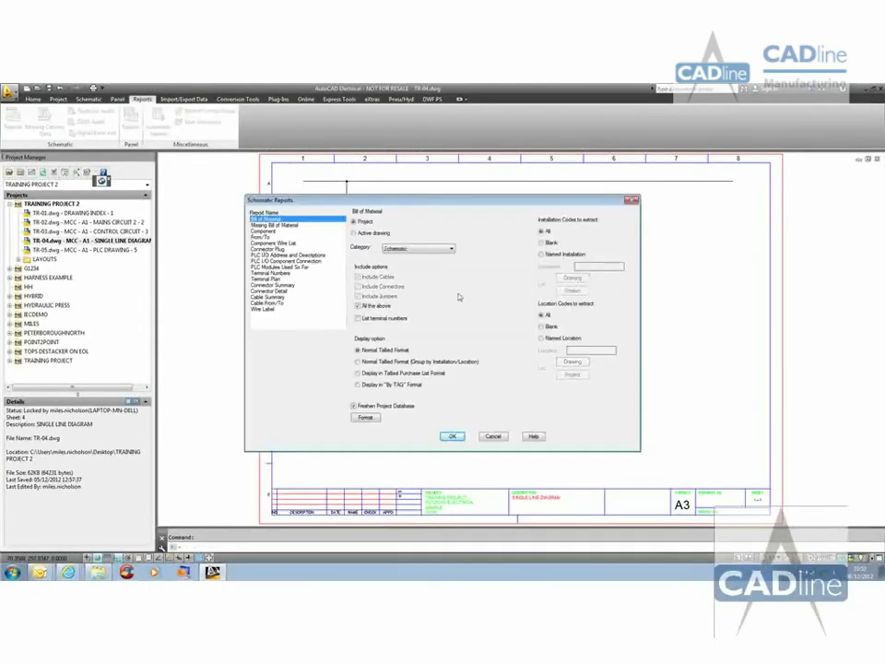
{"action": "left_click", "coordinate": [451, 251]}
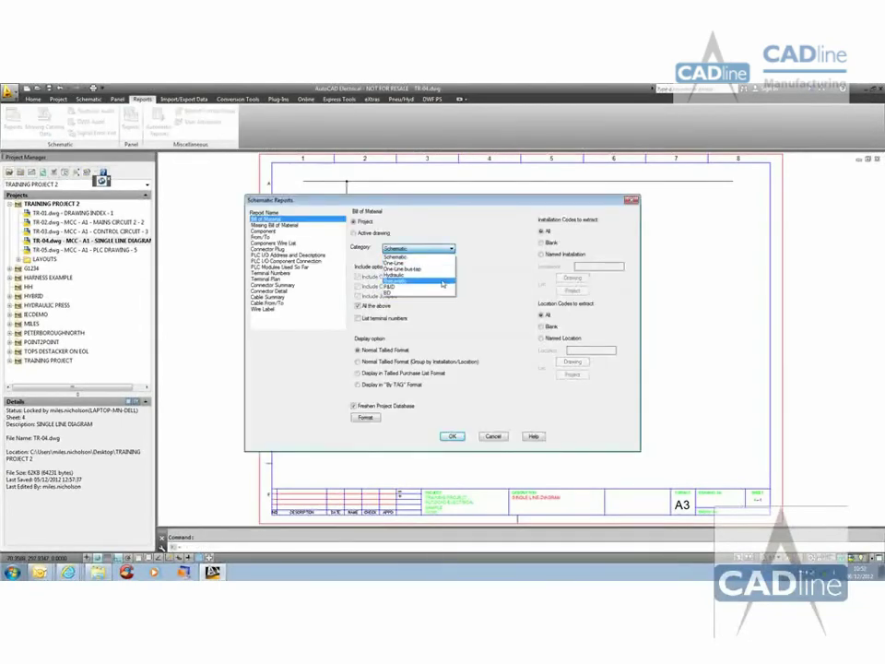